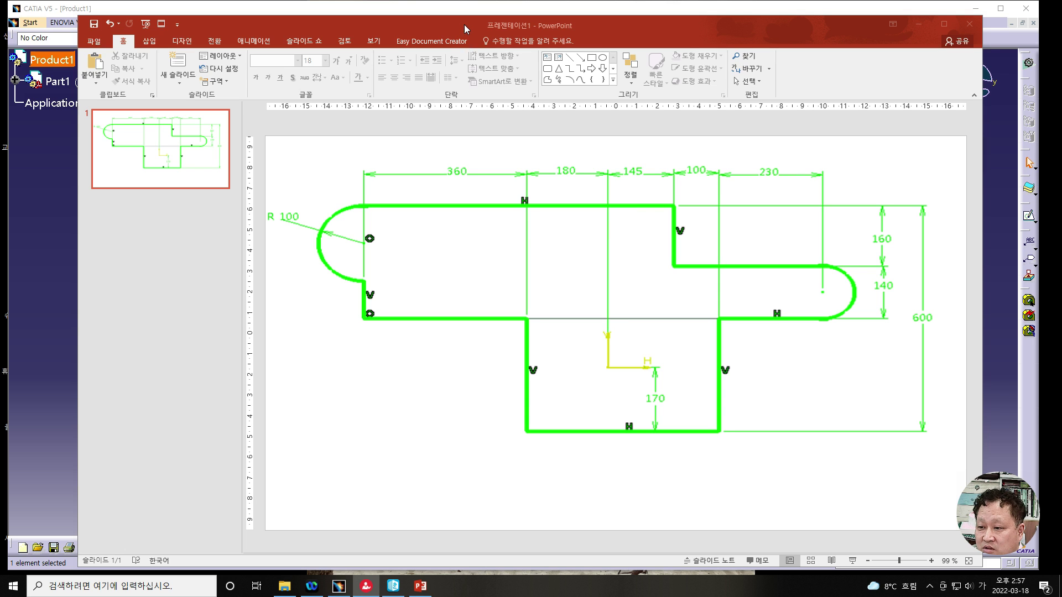
Switch to CATIA V5 and start a new sketch on the xy plane of Part1
key(alt+Tab)
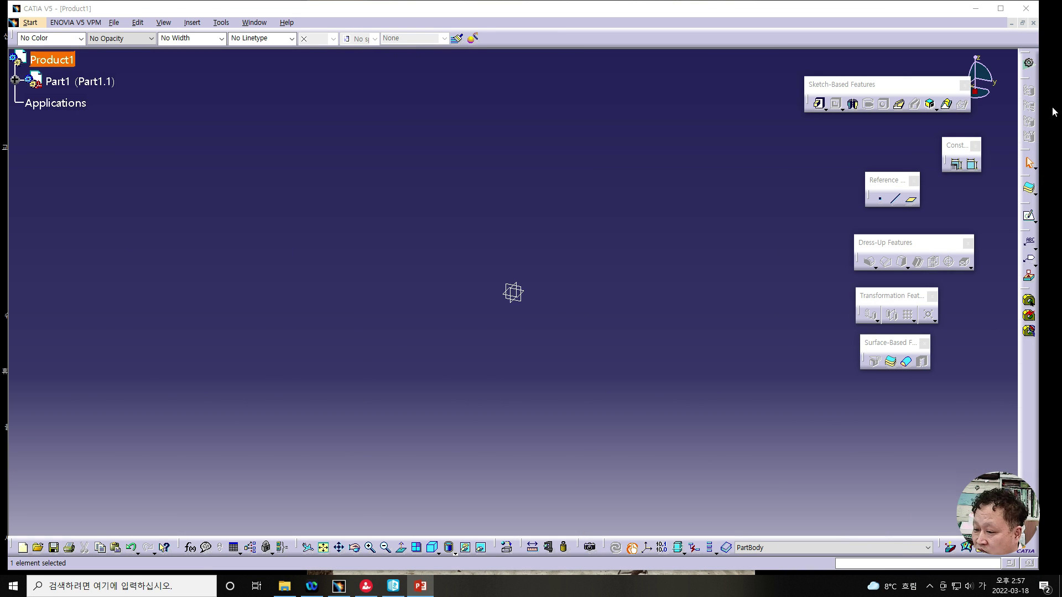
click(15, 81)
click(28, 103)
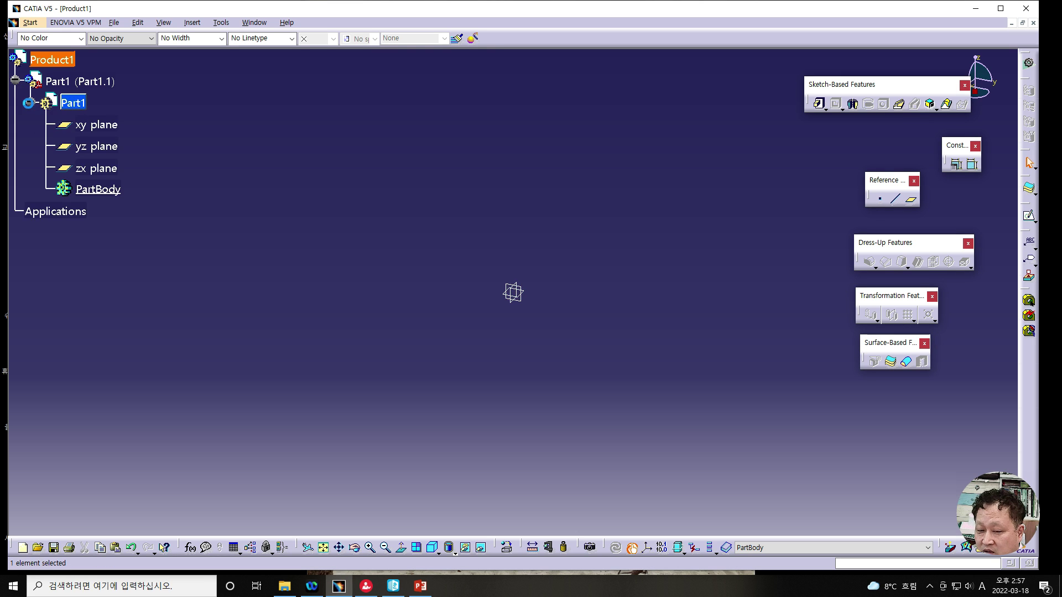
click(99, 127)
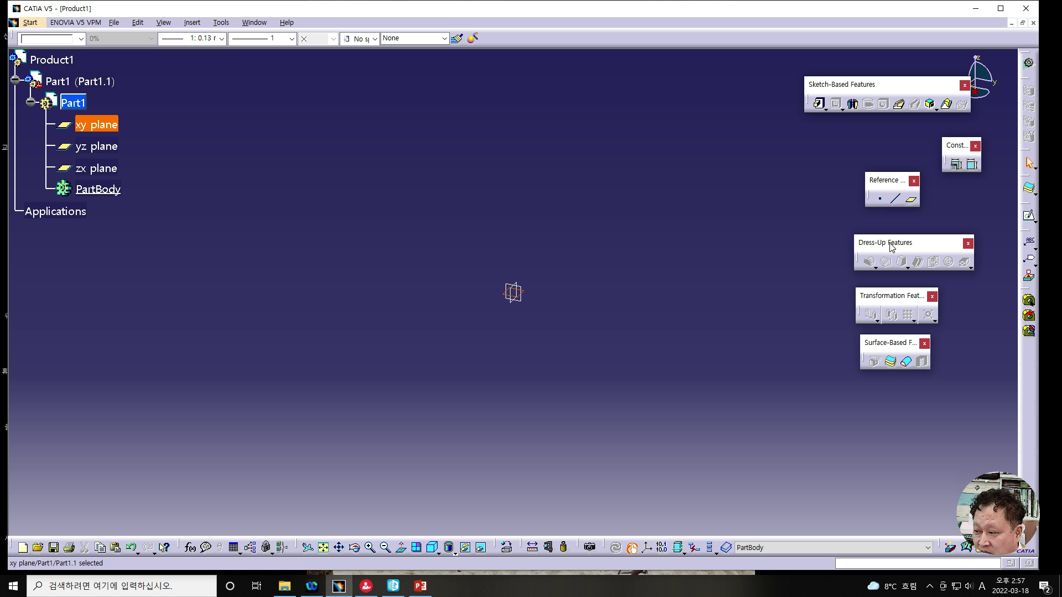
click(1029, 218)
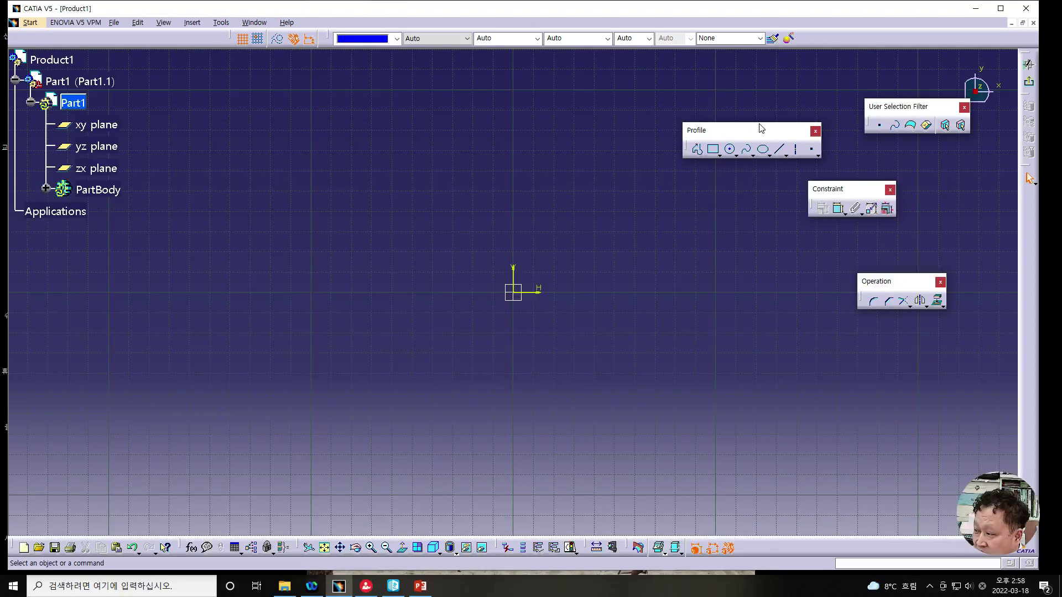
Sketch a profile with a horizontal line about 101 mm long left of the origin and a vertical line rising from its left end
drag(748, 129, 801, 76)
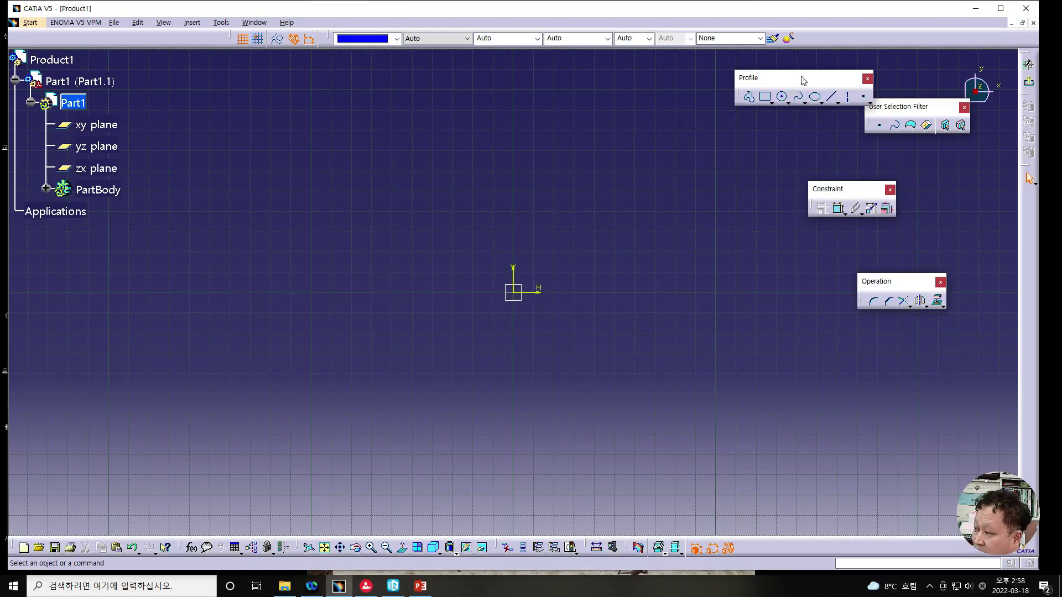
click(749, 96)
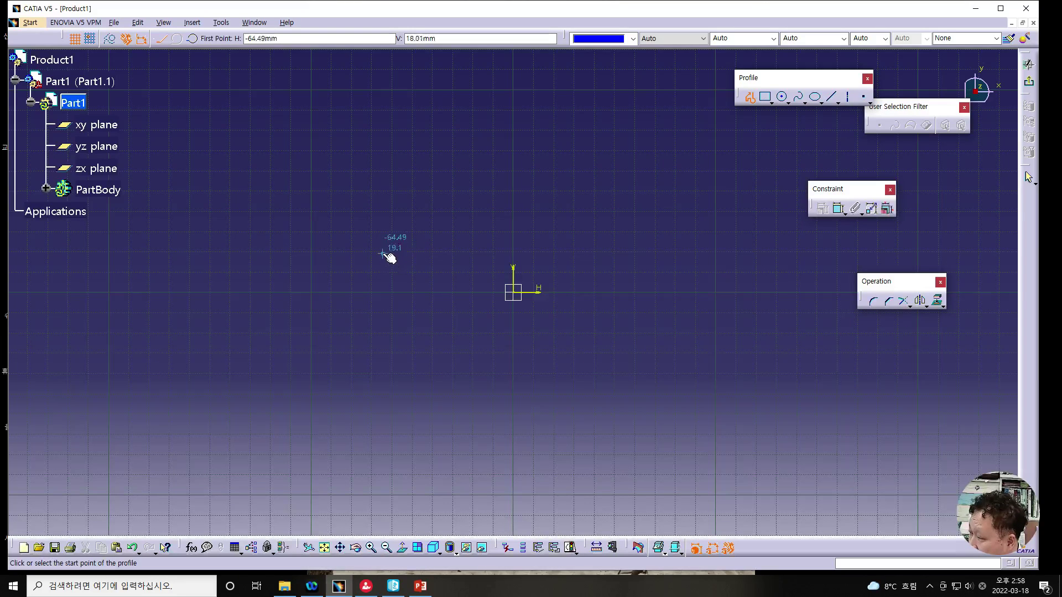
click(411, 234)
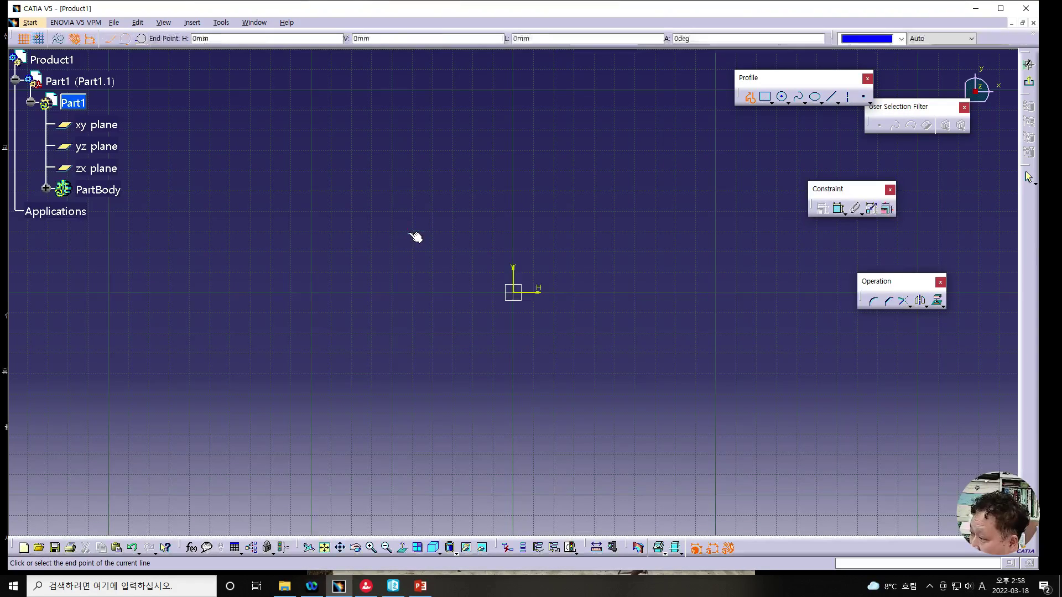
click(204, 233)
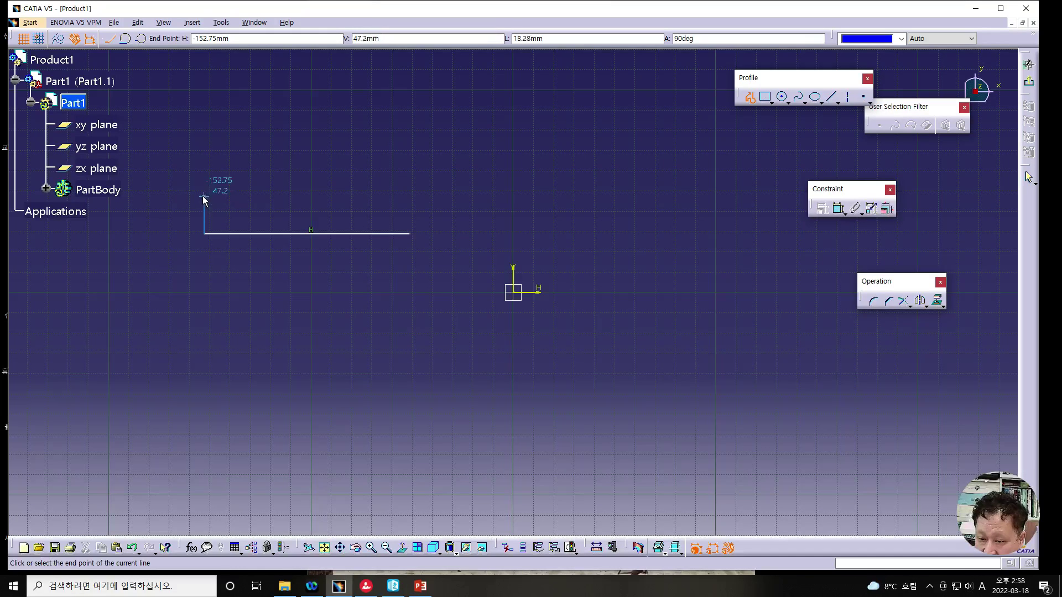
click(204, 180)
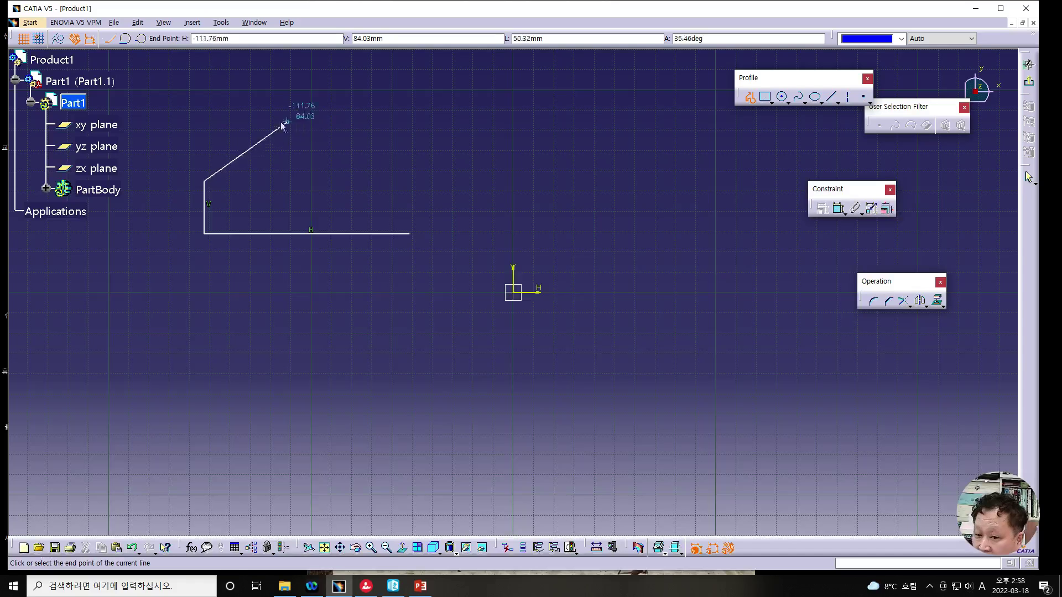
Continue the profile with an outward-bulging three-point arc, a long horizontal upper line and a short vertical line down from its right end
click(126, 39)
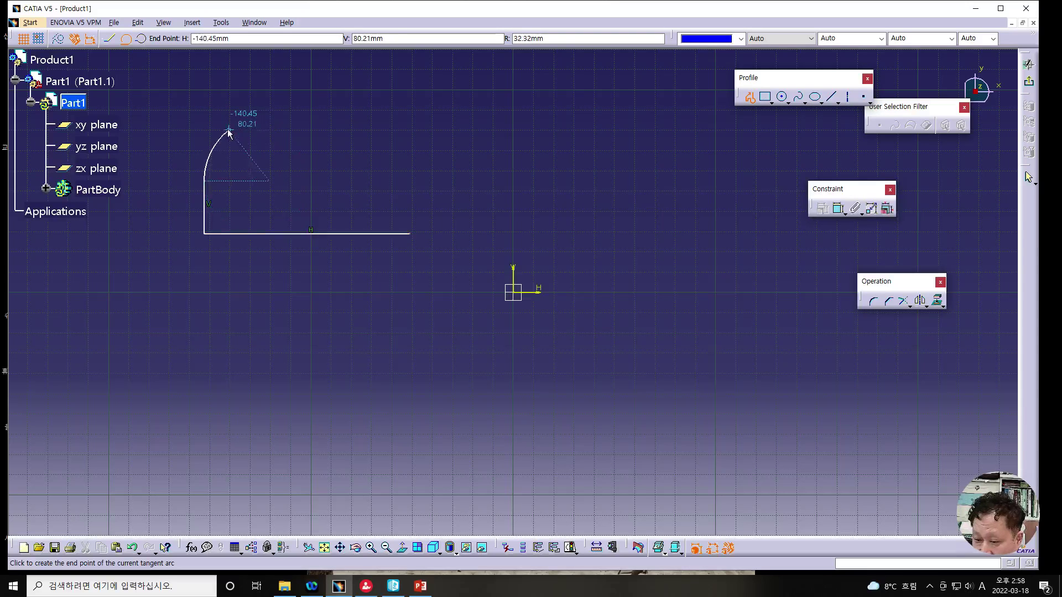
click(142, 39)
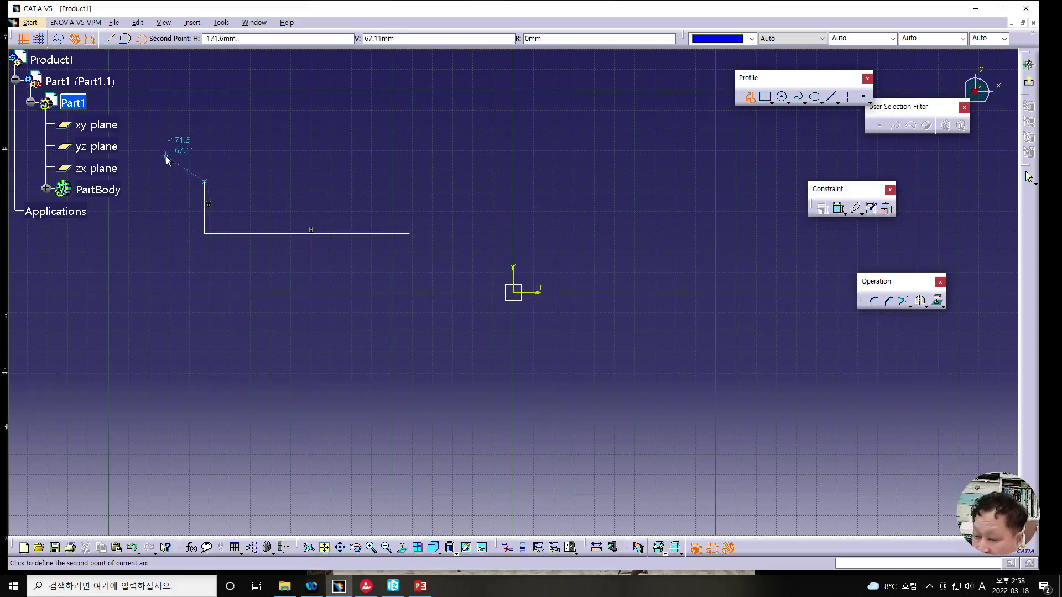
click(158, 139)
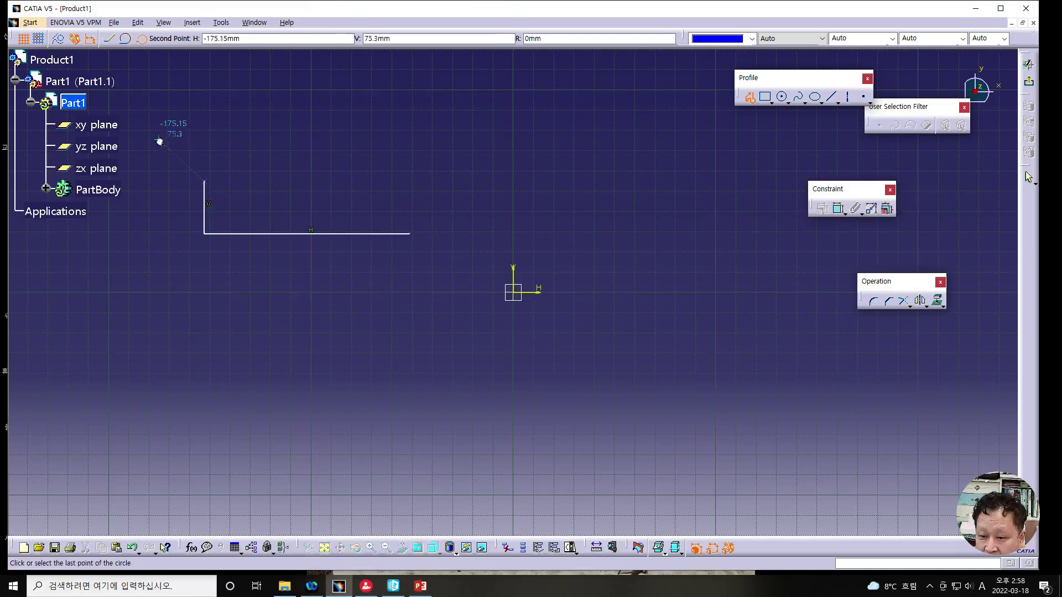
click(208, 83)
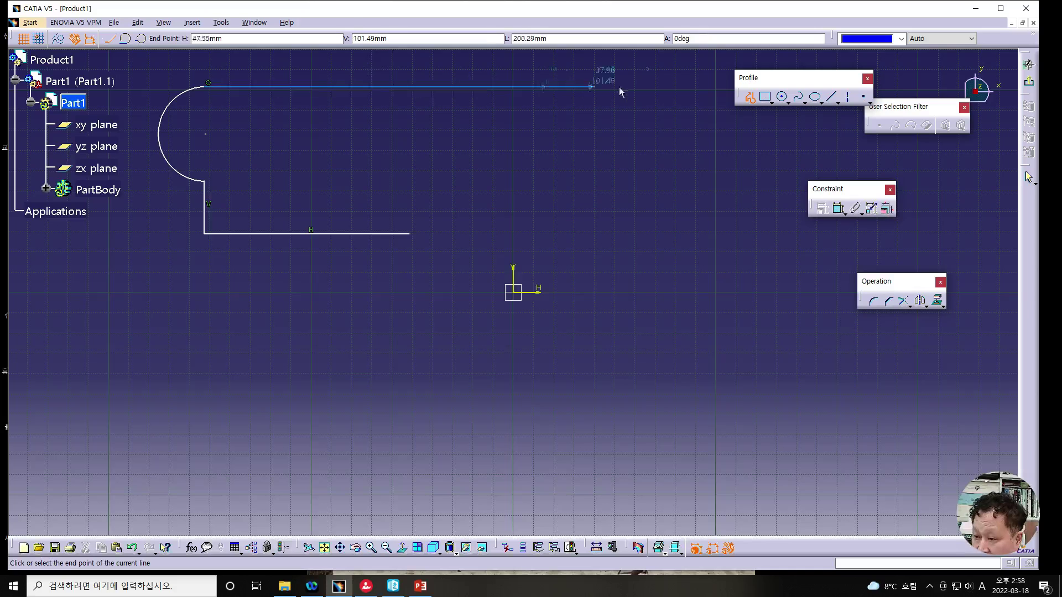
click(688, 86)
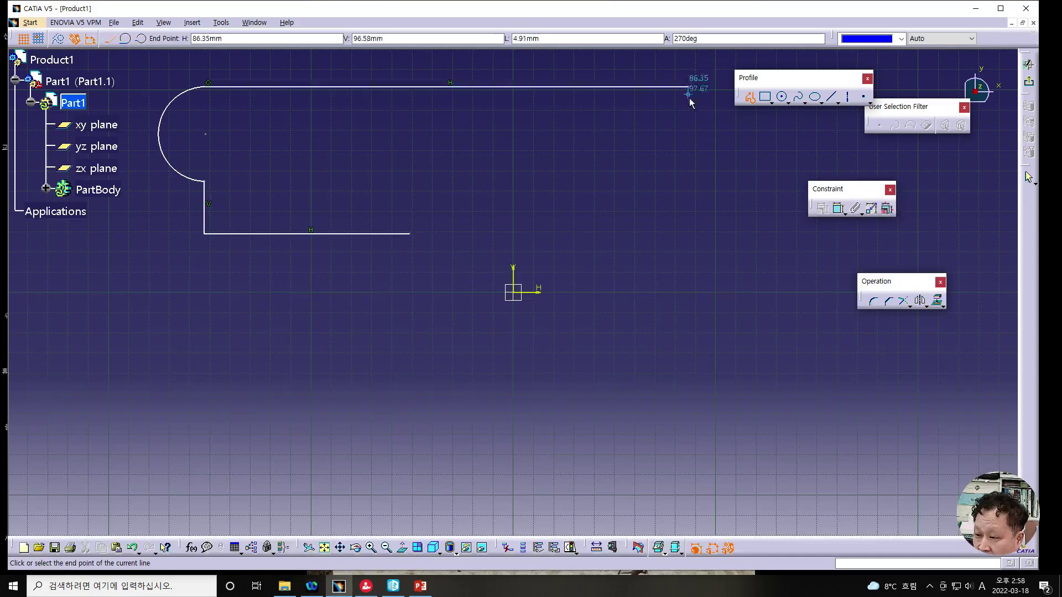
click(689, 158)
key(Escape)
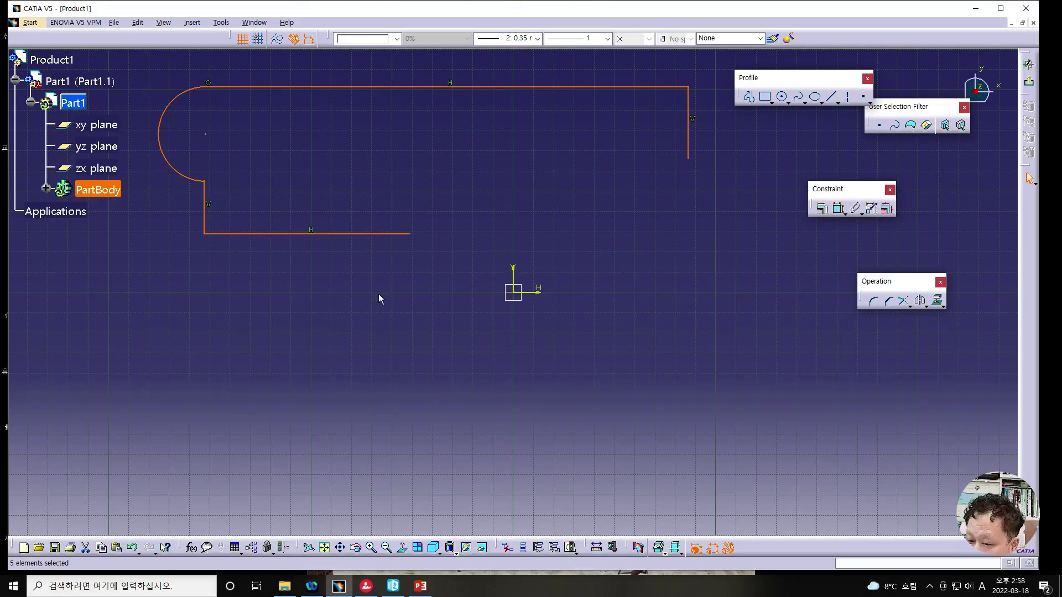
Dimension the lower horizontal line's length and set it to 360 mm
click(429, 315)
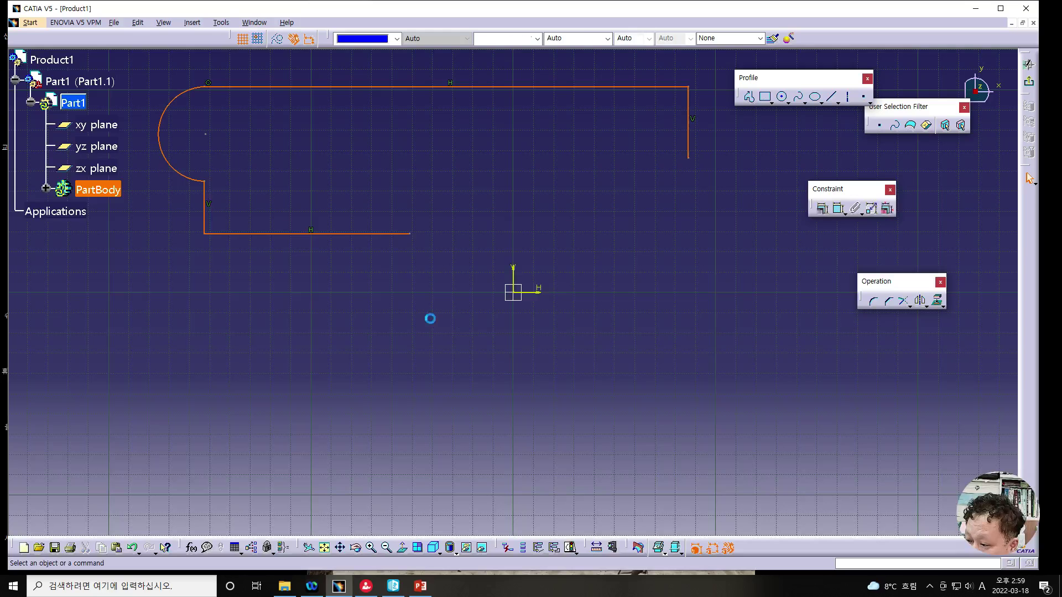
click(286, 233)
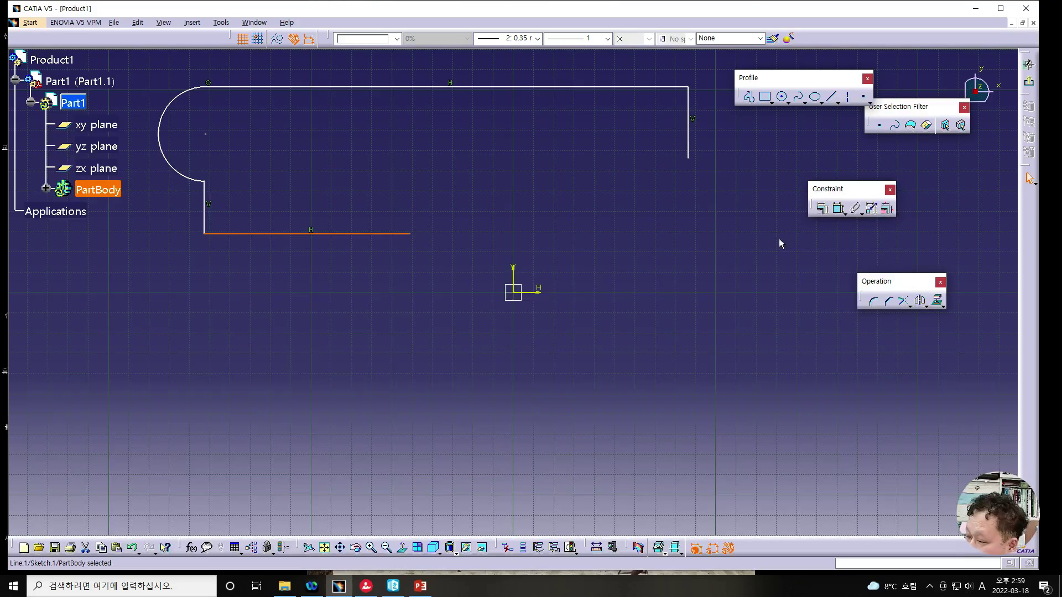
click(421, 586)
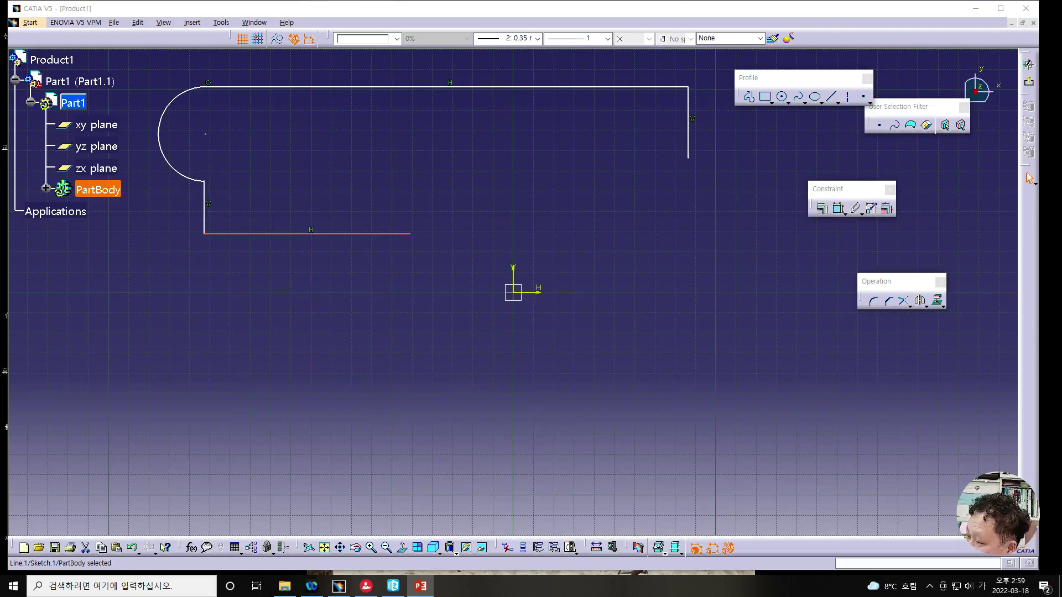
click(835, 213)
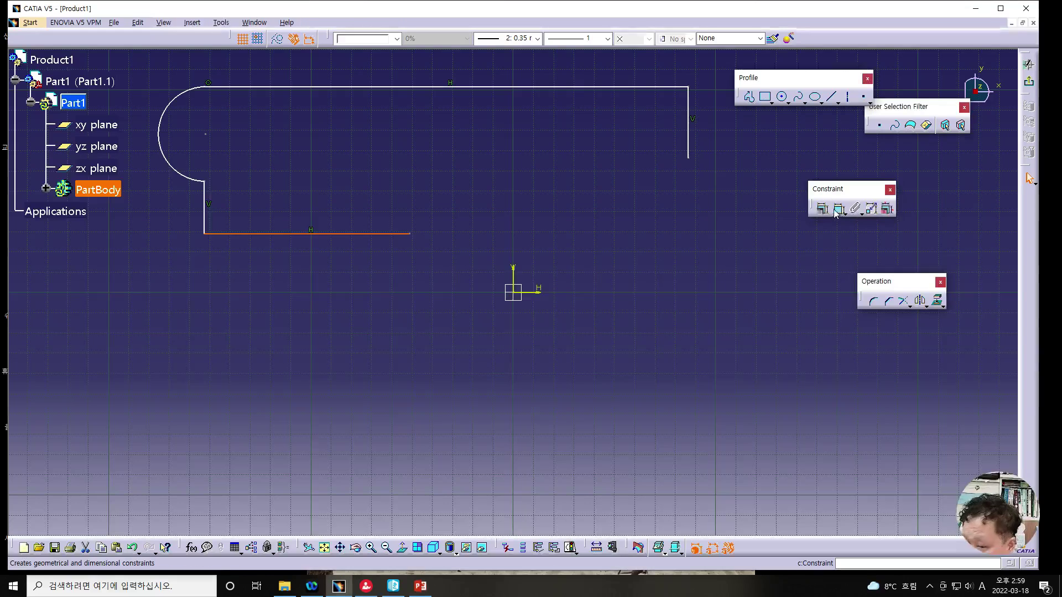
click(838, 208)
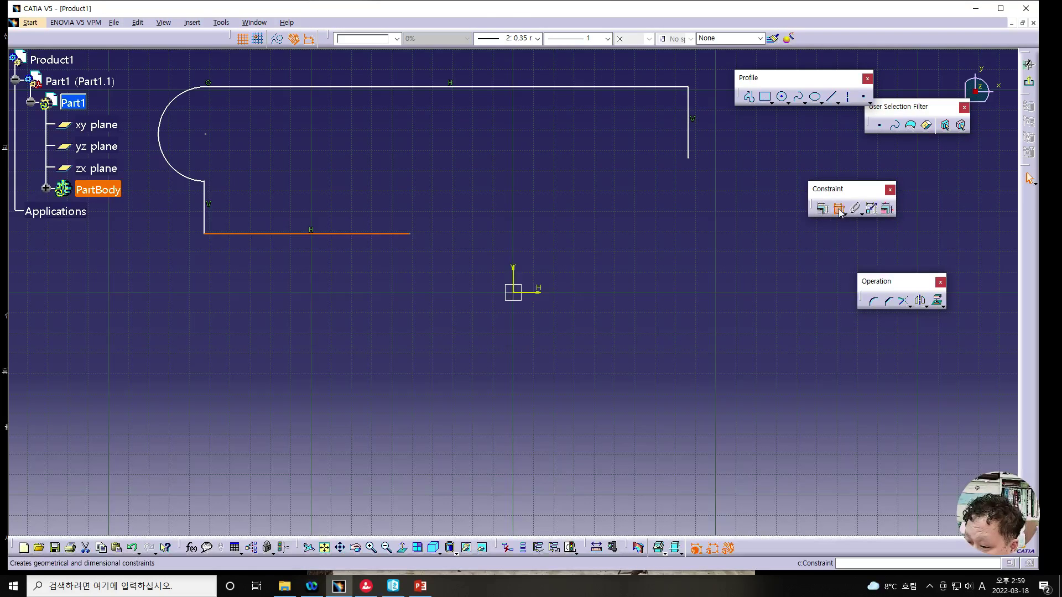
click(313, 280)
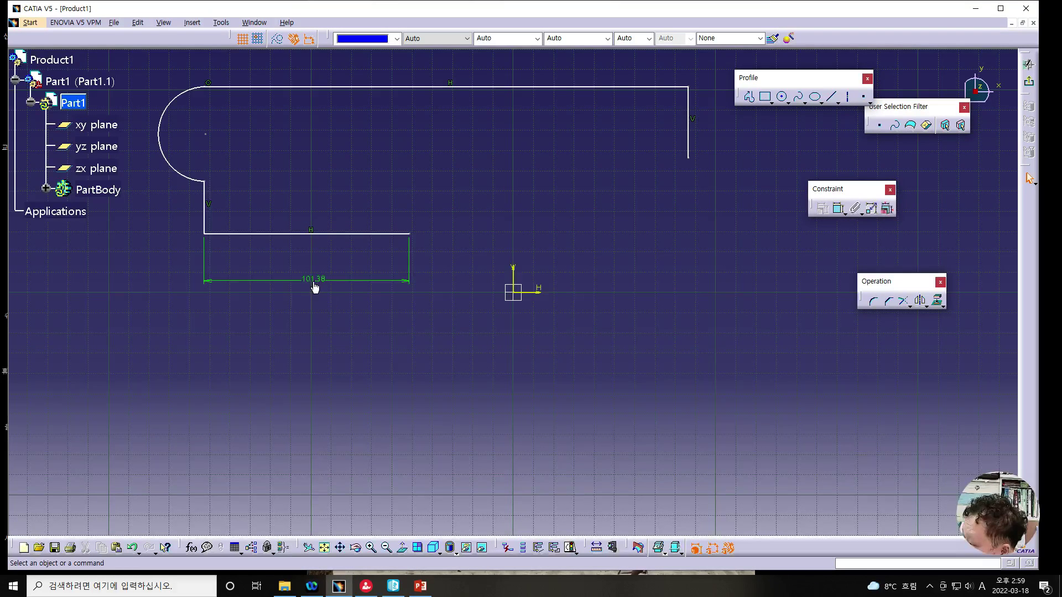
double_click(313, 280)
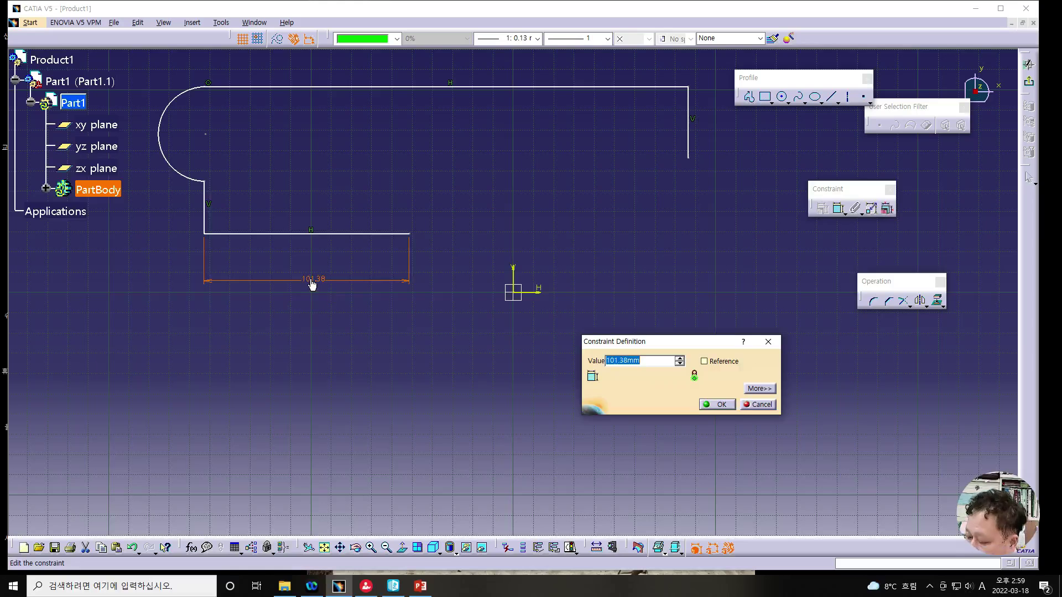
text(360)
key(Return)
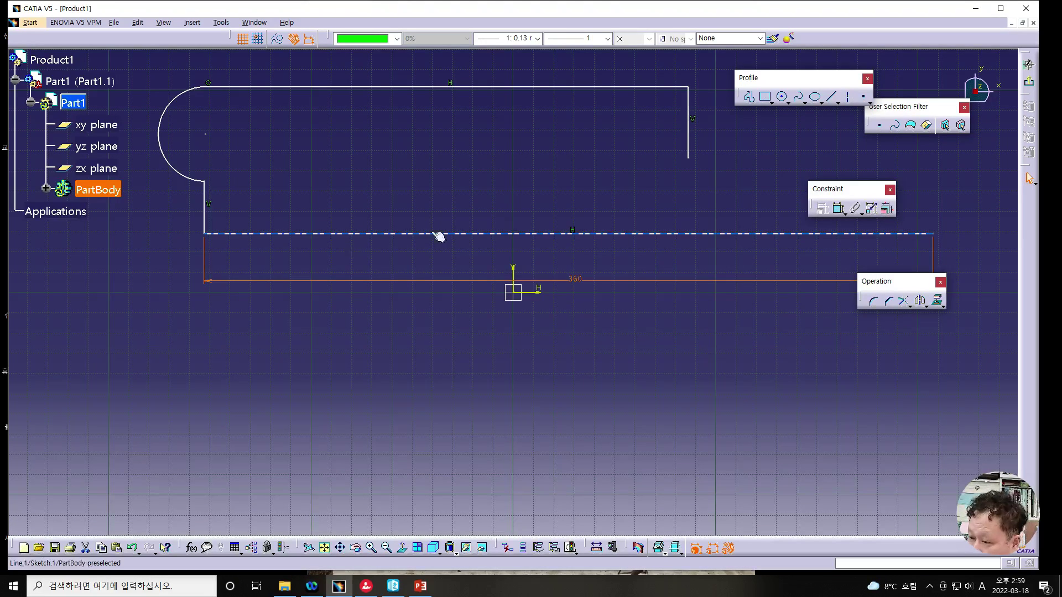
Shift the arc and the 360 mm line leftward until the line lies entirely left of the sketch origin
mouse_move(615, 233)
mouse_down()
mouse_move(572, 233)
mouse_move(592, 235)
mouse_up()
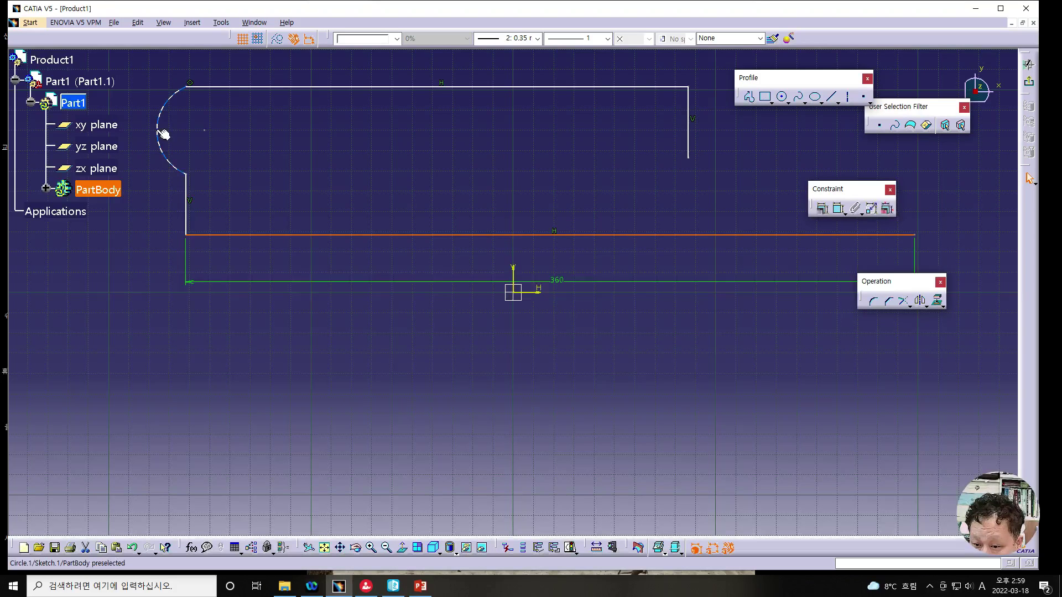
drag(164, 132, 25, 131)
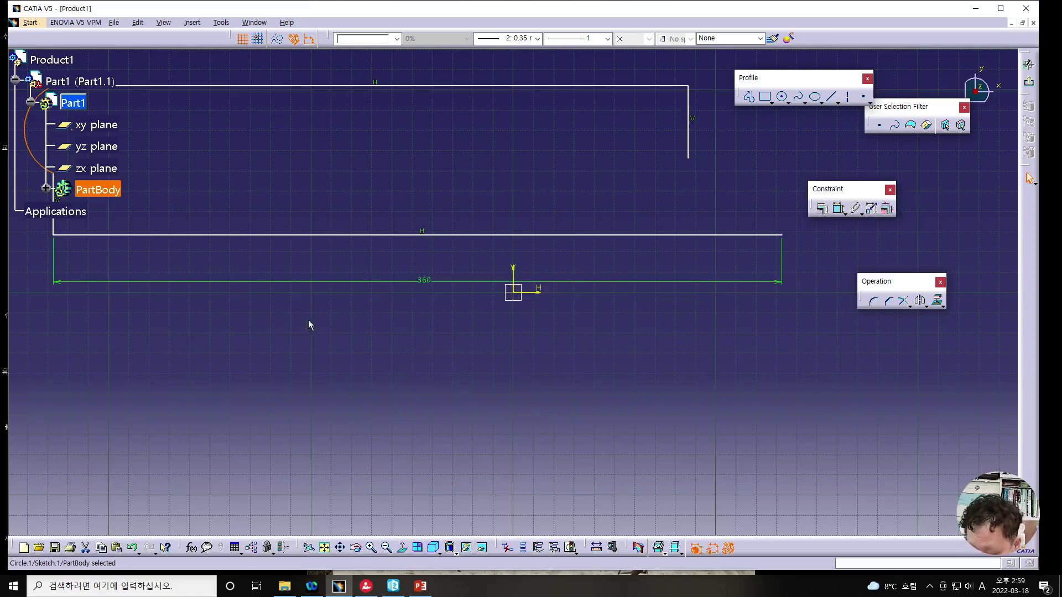
mouse_move(333, 349)
ctrl+middle_down()
mouse_move(372, 387)
mouse_move(396, 381)
ctrl+middle_up()
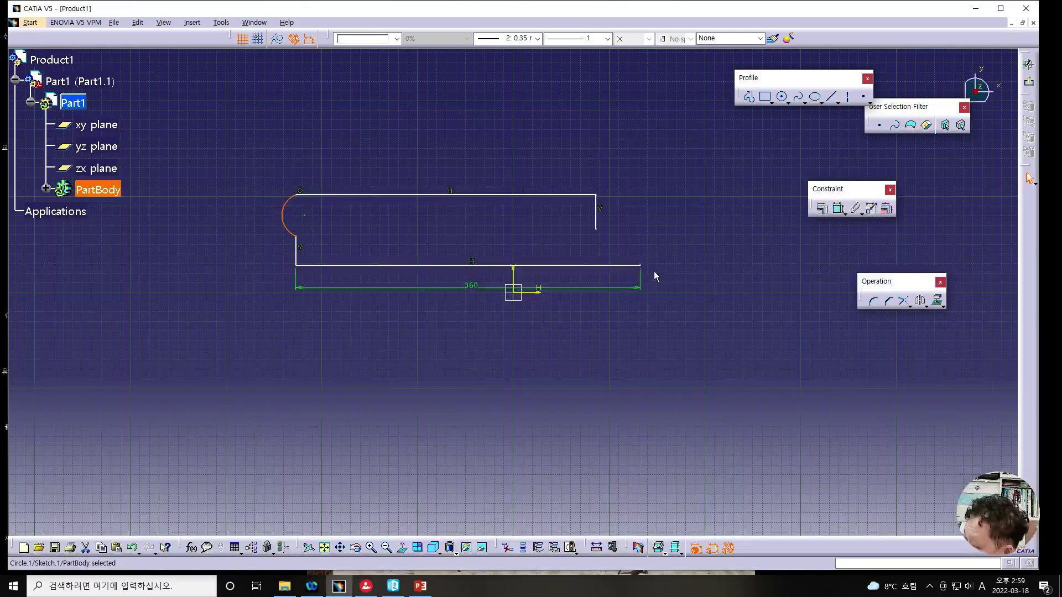
drag(640, 265, 454, 270)
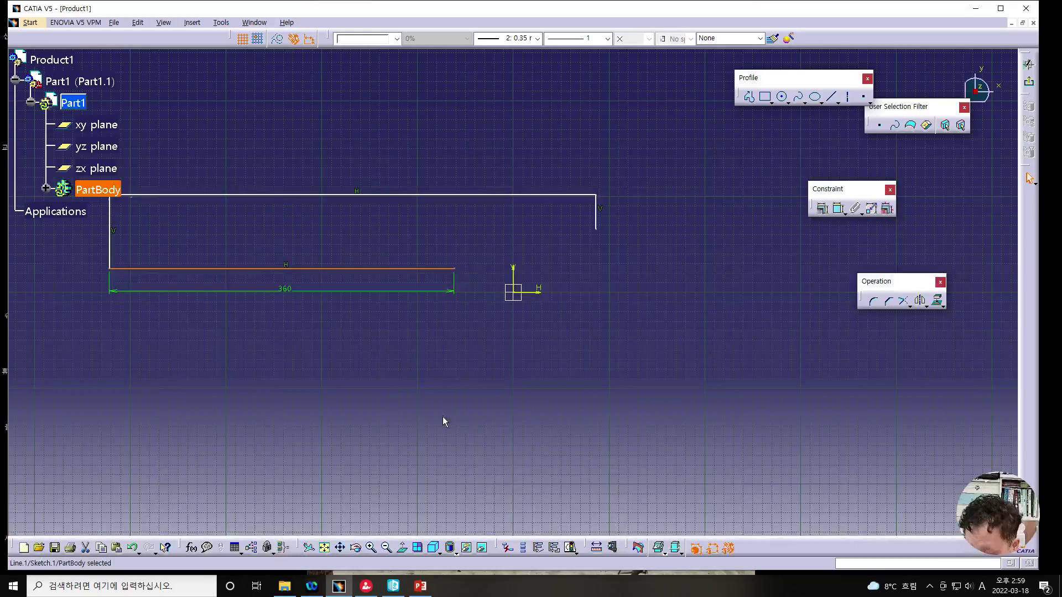
Delete all profile geometry except the 360 mm line, and move that line farther up and left of the origin
middle_drag(443, 420, 492, 456)
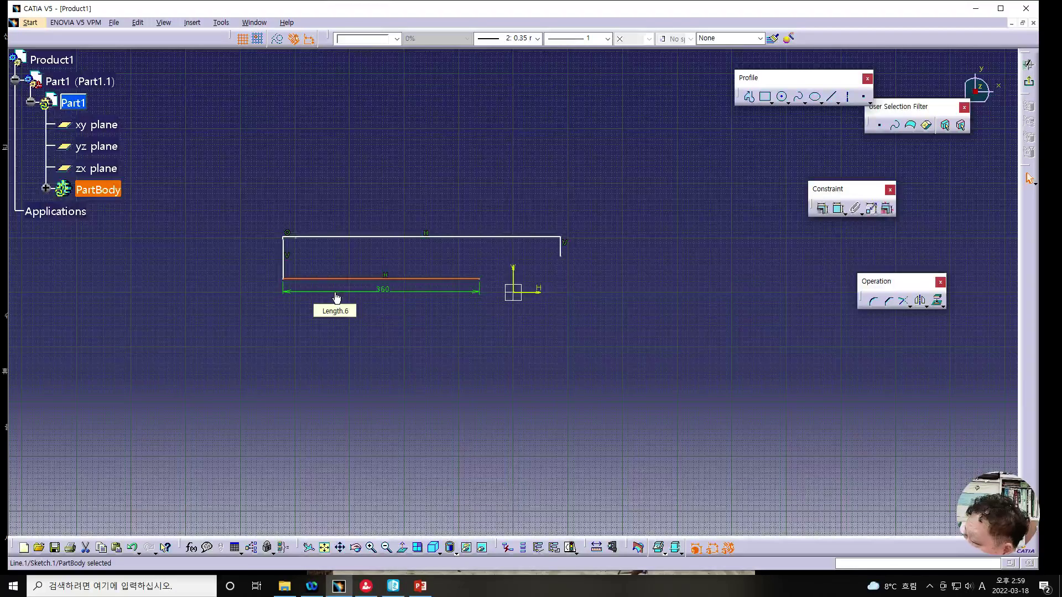
mouse_move(595, 198)
mouse_down()
mouse_move(559, 261)
mouse_move(492, 265)
mouse_up()
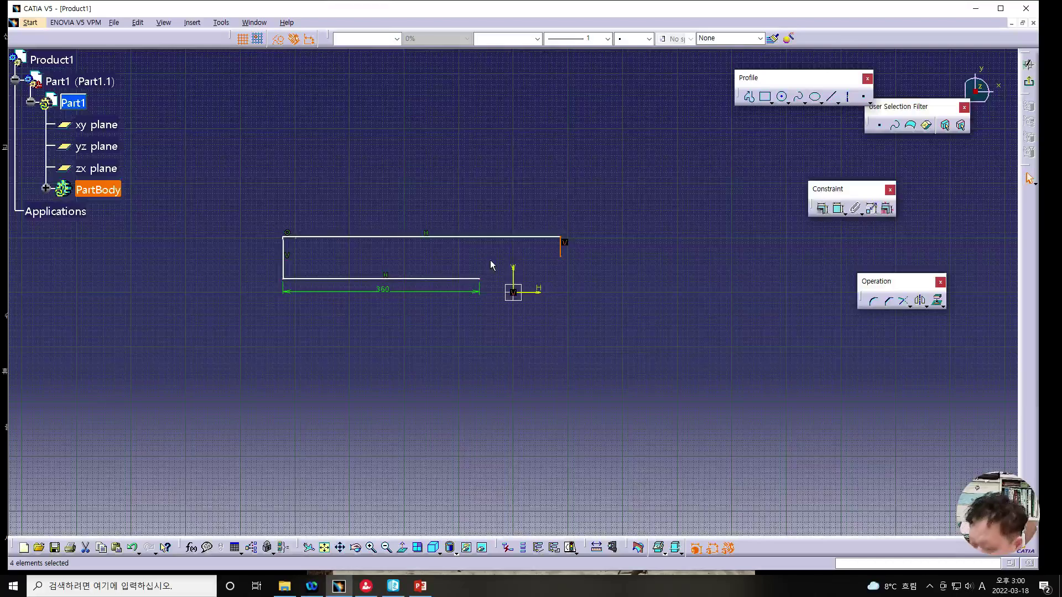
key(Delete)
drag(221, 204, 324, 250)
key(Delete)
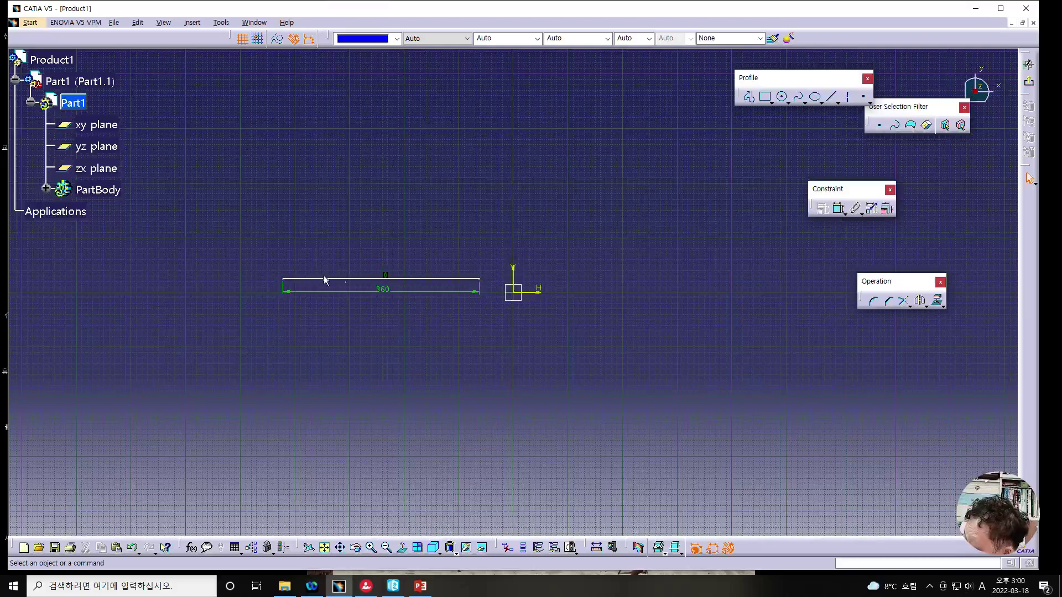
drag(343, 279, 274, 252)
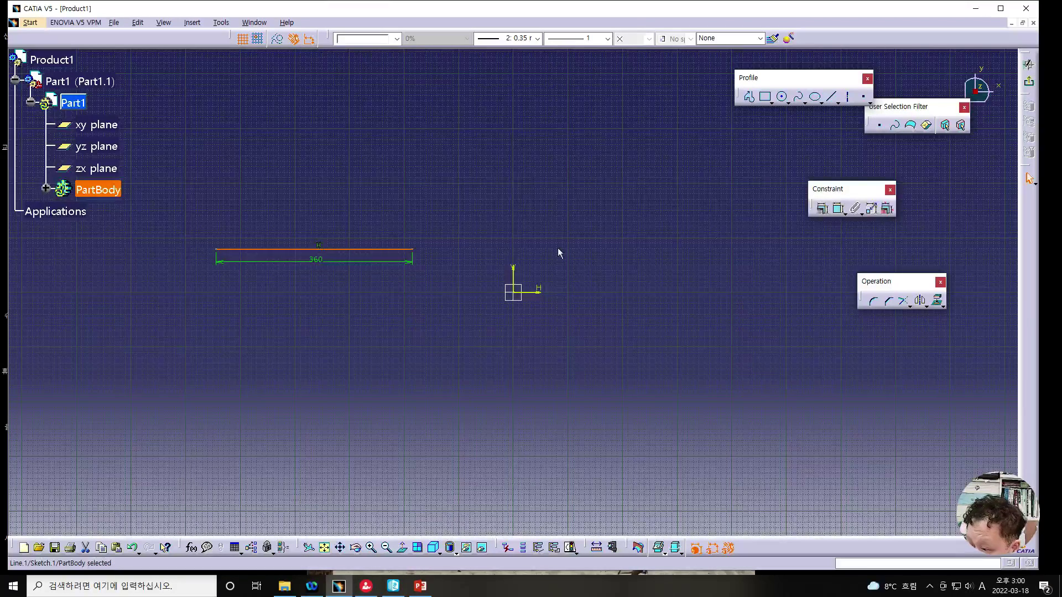
From the 360 mm line's left end, sketch a short vertical line upward and an outward-bulging three-point arc with a radius of about 86 mm
click(749, 96)
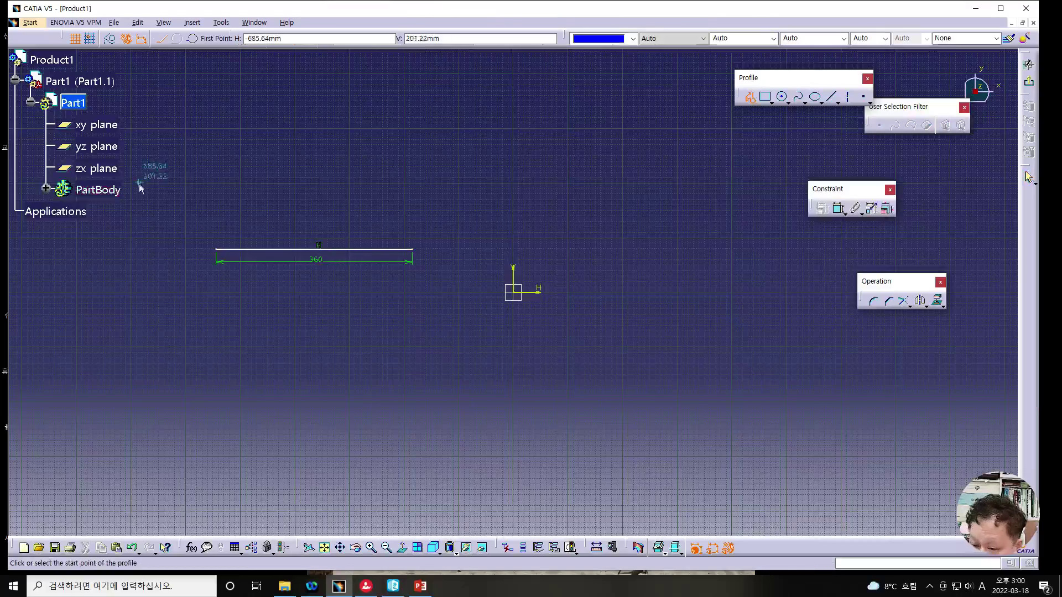
click(216, 249)
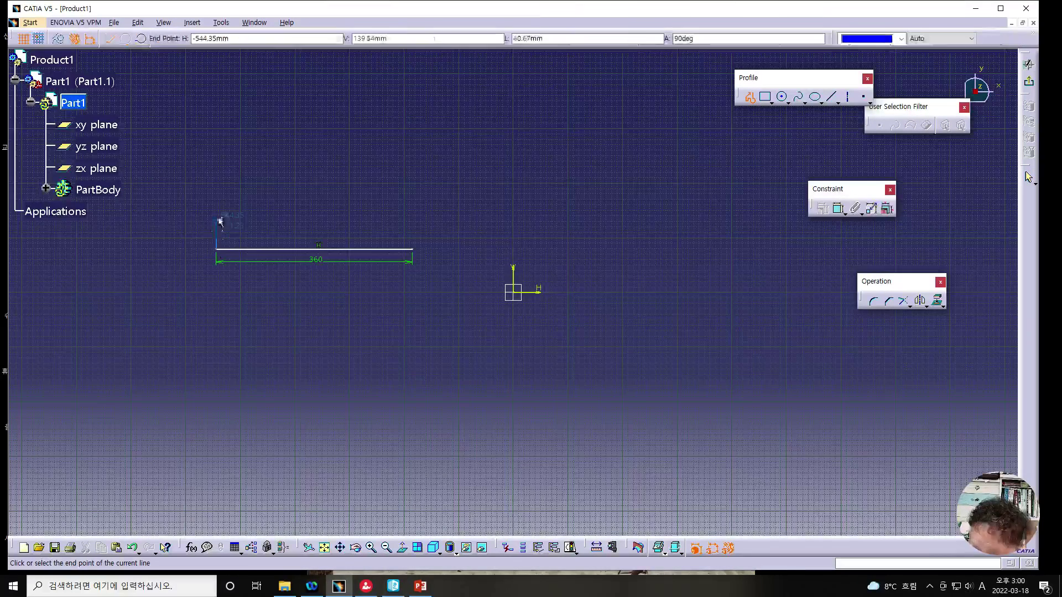
click(215, 196)
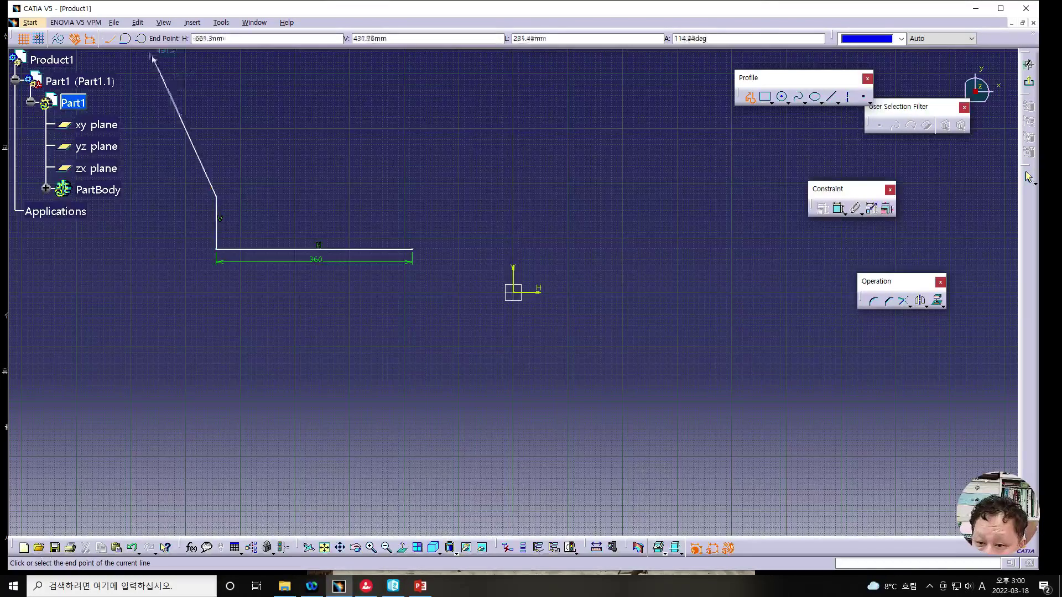
click(143, 40)
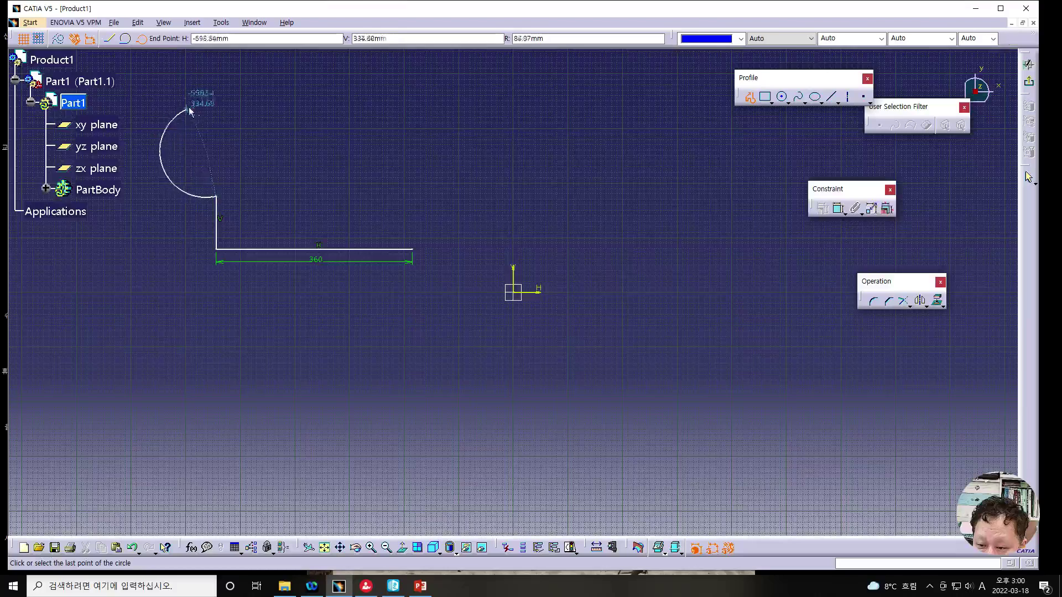
click(214, 103)
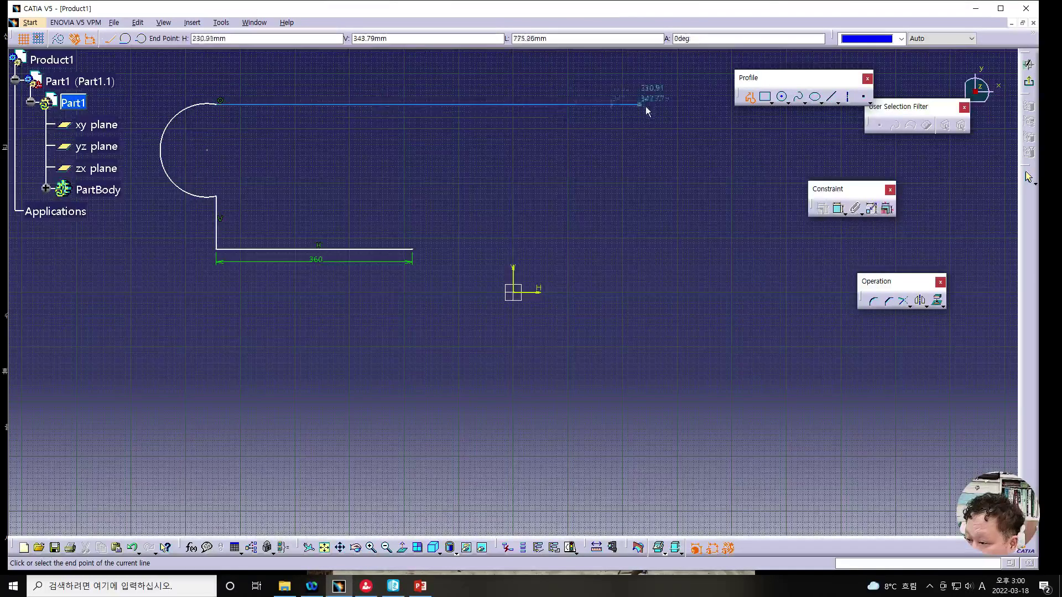
Continue the profile with a long horizontal upper line, a vertical line down and a nearly horizontal line out to the right
click(685, 104)
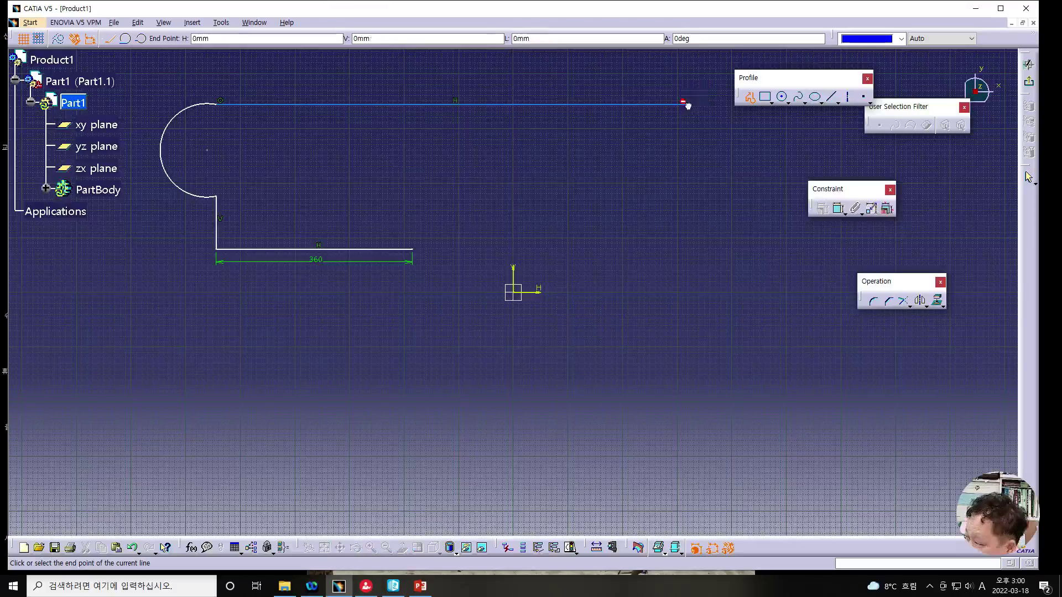
click(686, 188)
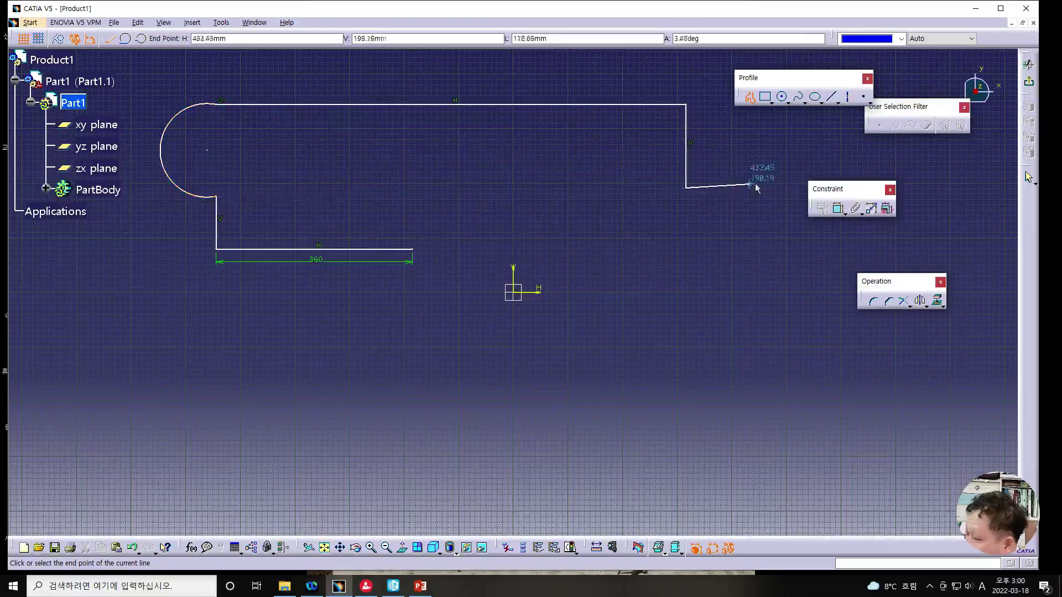
click(914, 191)
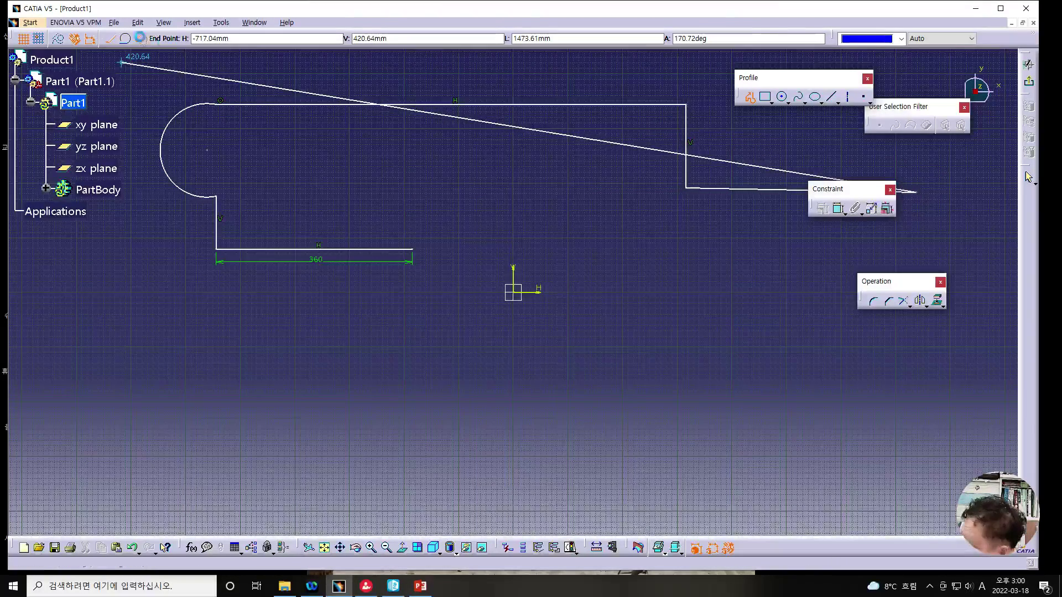
End the profile with a small three-point arc bulging to the right, about 39 mm in radius
click(140, 38)
click(937, 222)
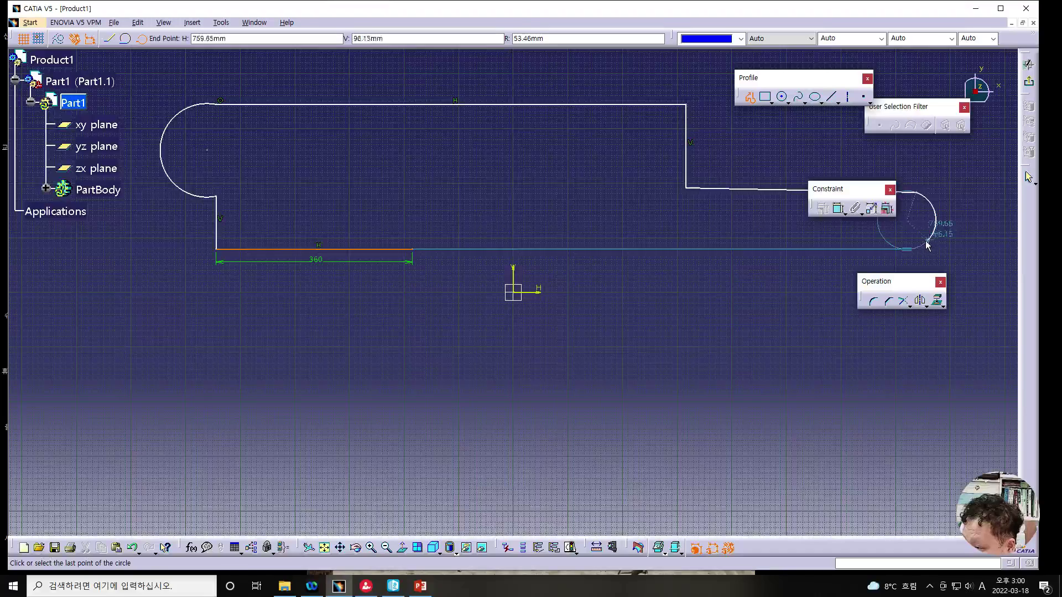
click(917, 233)
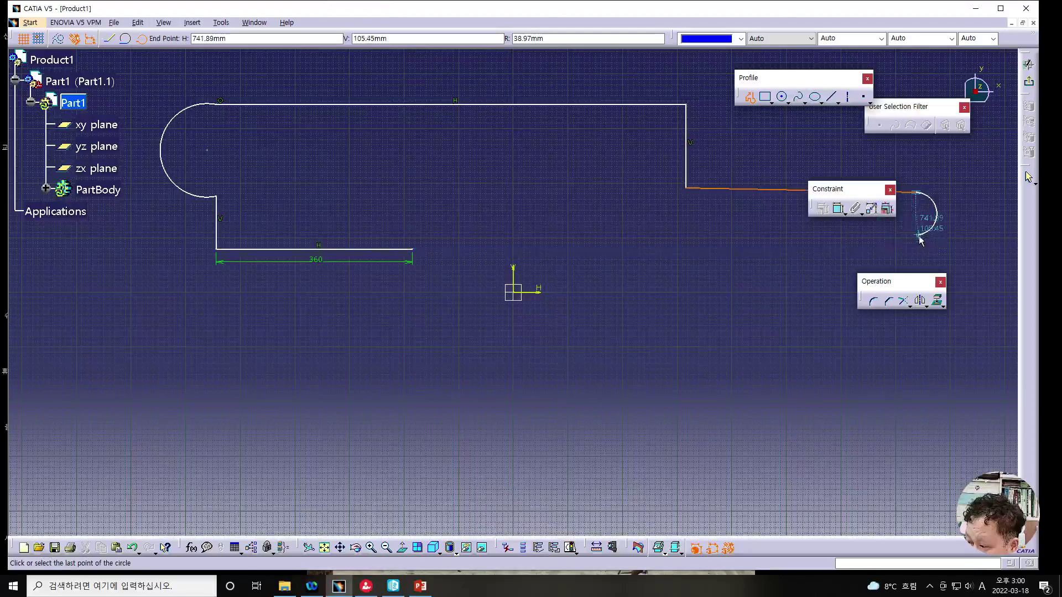
key(Escape)
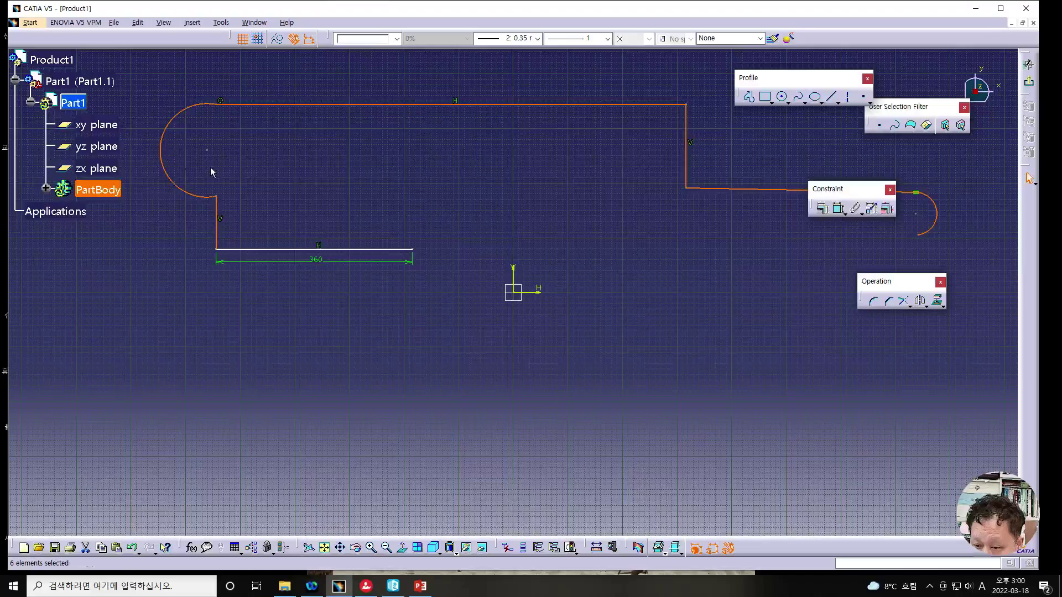
Dimension the left arc's radius and set it to 100 mm
click(185, 146)
click(160, 149)
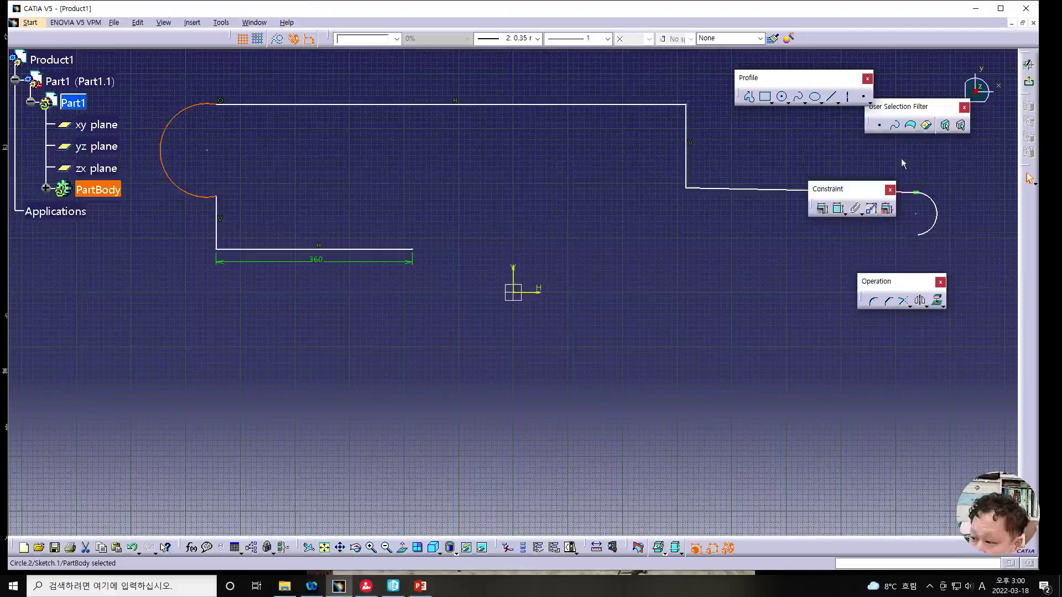
click(822, 209)
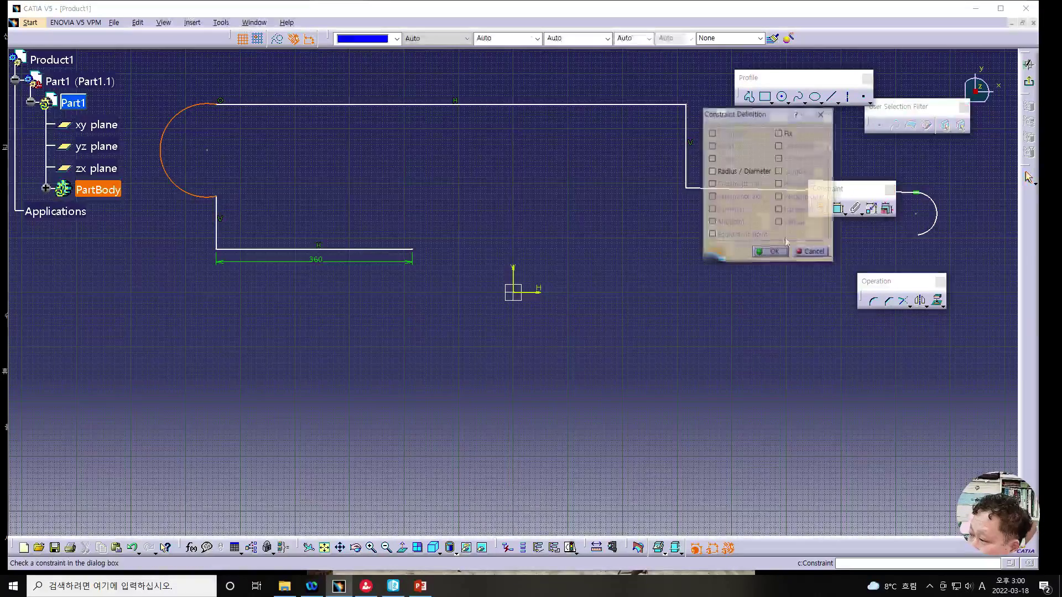
click(770, 253)
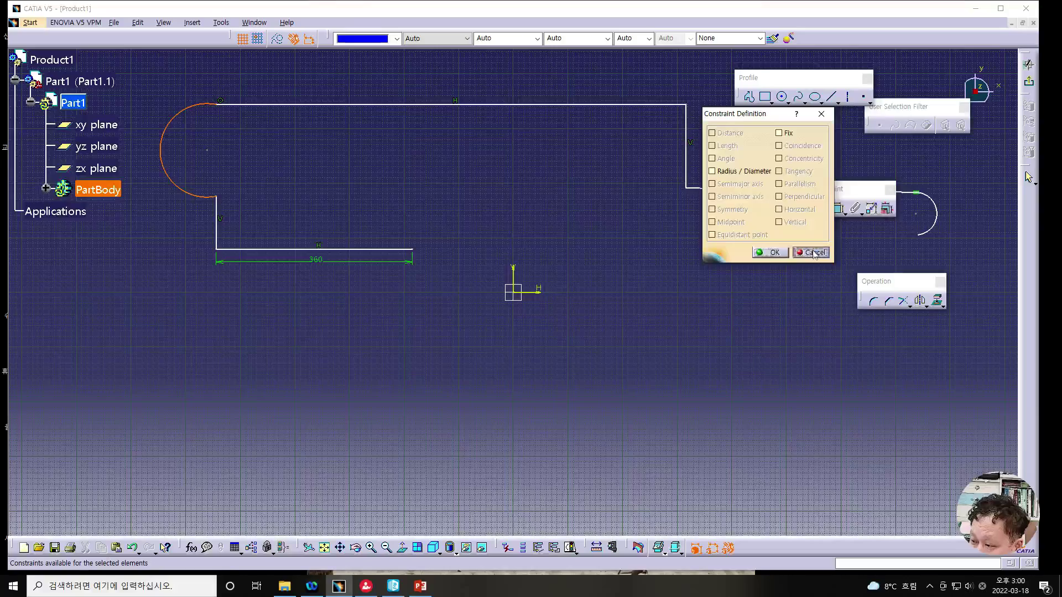
drag(190, 164, 159, 114)
double_click(159, 114)
text(1)
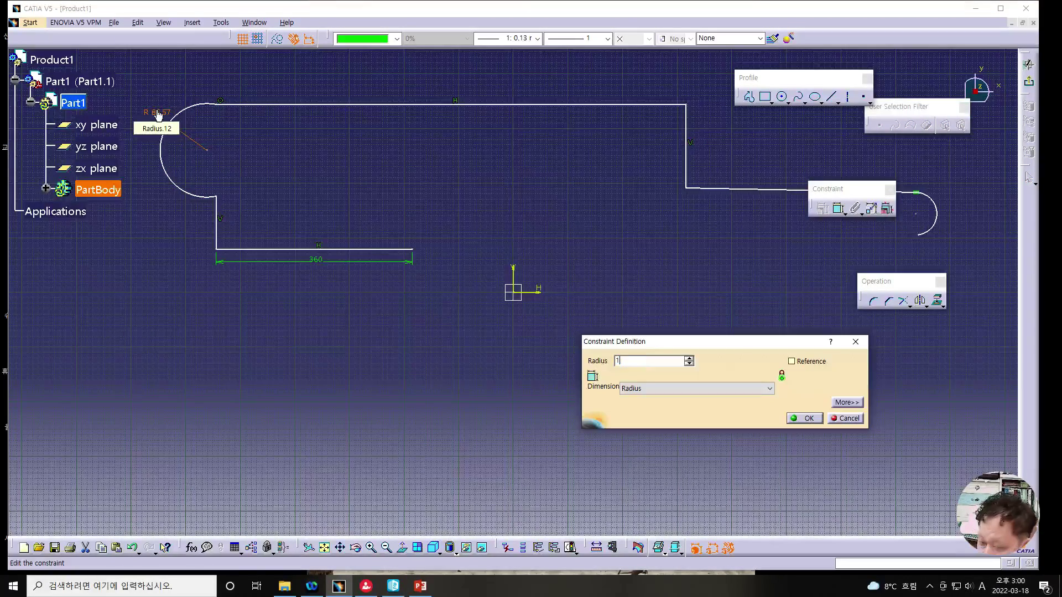
text(00)
key(Return)
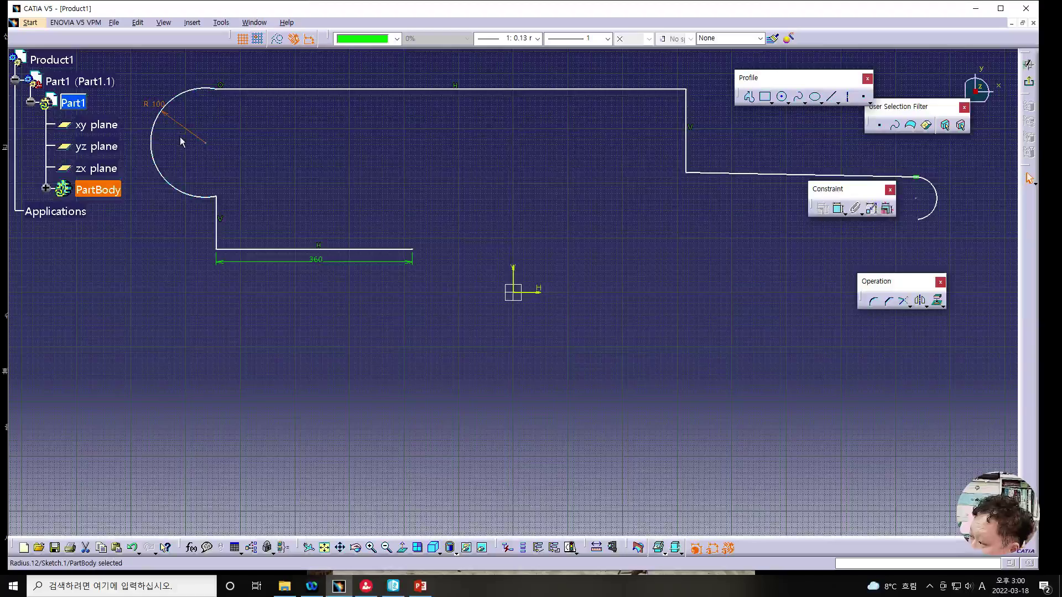
Constrain the left arc tangent to the long upper horizontal line
click(203, 92)
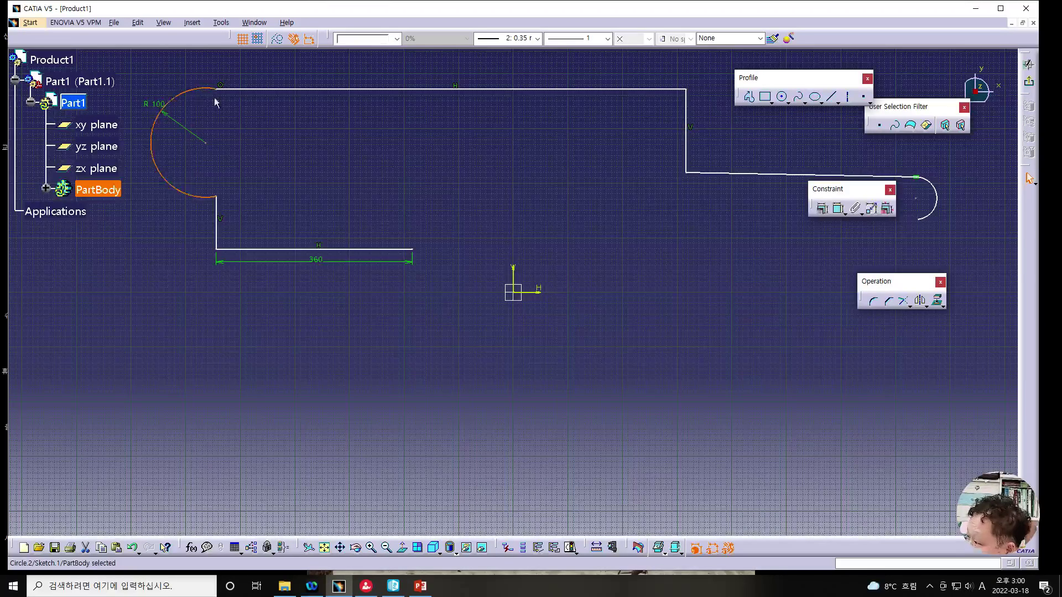
ctrl+click(261, 88)
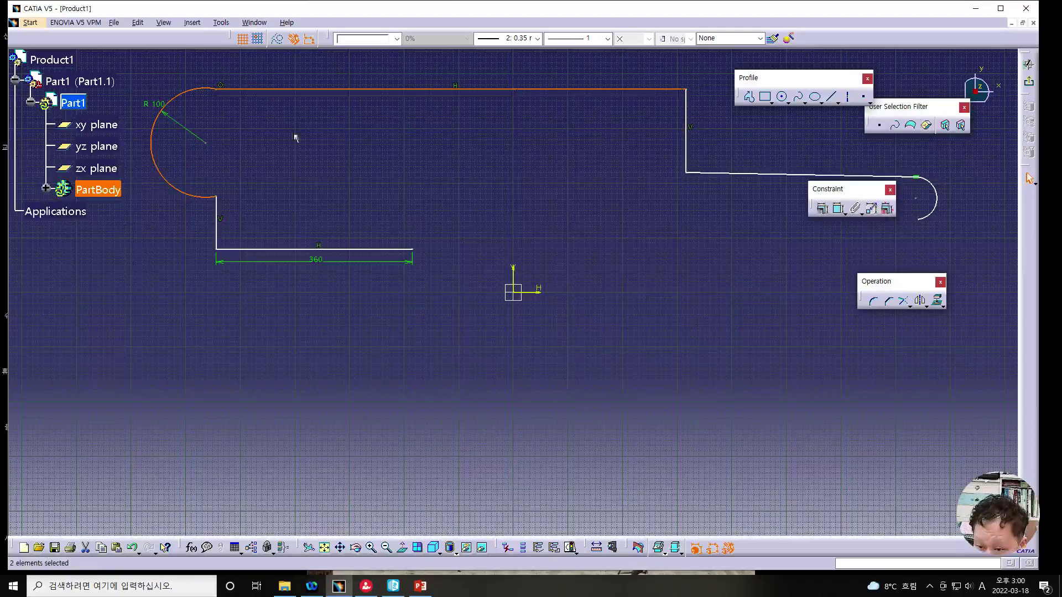
click(822, 208)
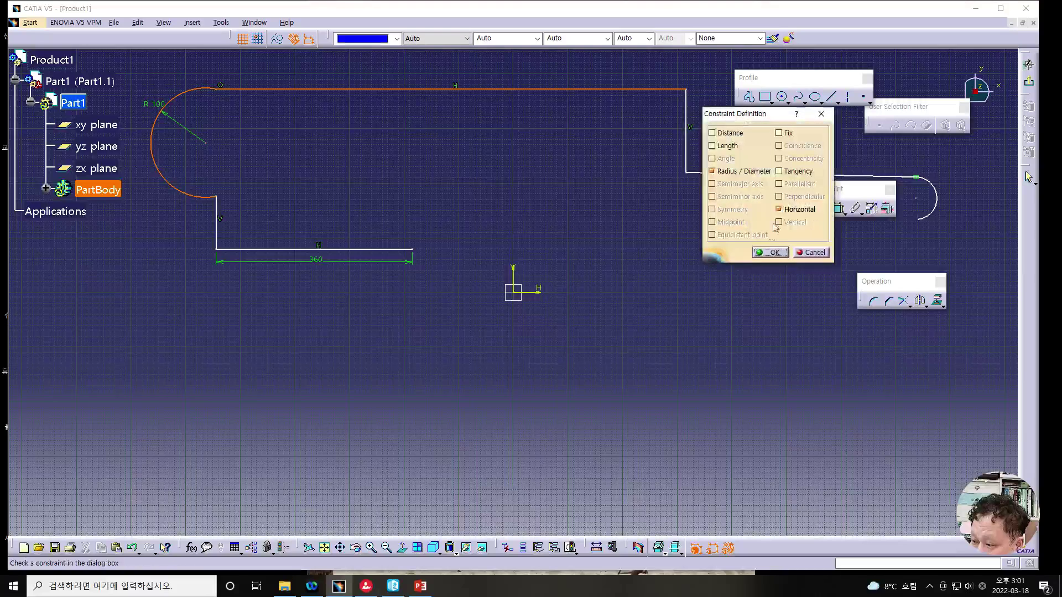
click(778, 209)
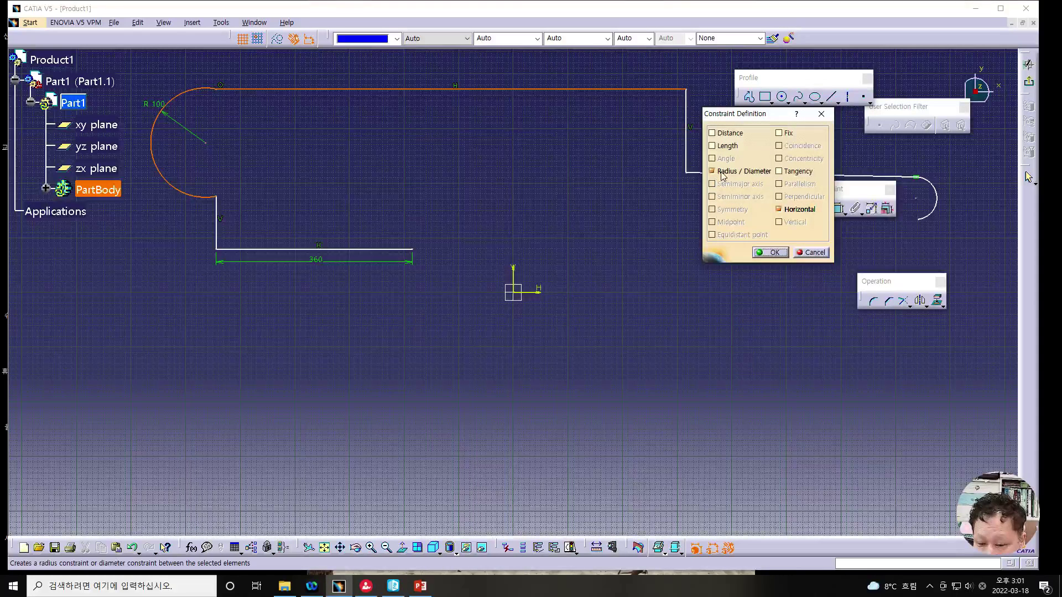
click(779, 172)
click(774, 252)
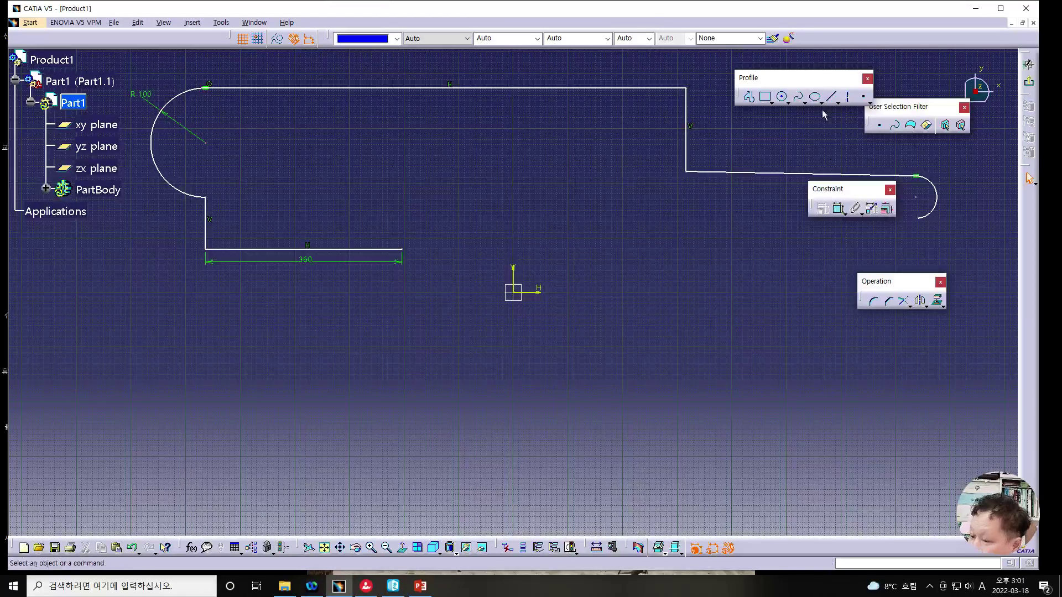
From the 360 mm line's right end, sketch a step down, about 463 mm across, back up to the same level and right to below the small arc
click(765, 97)
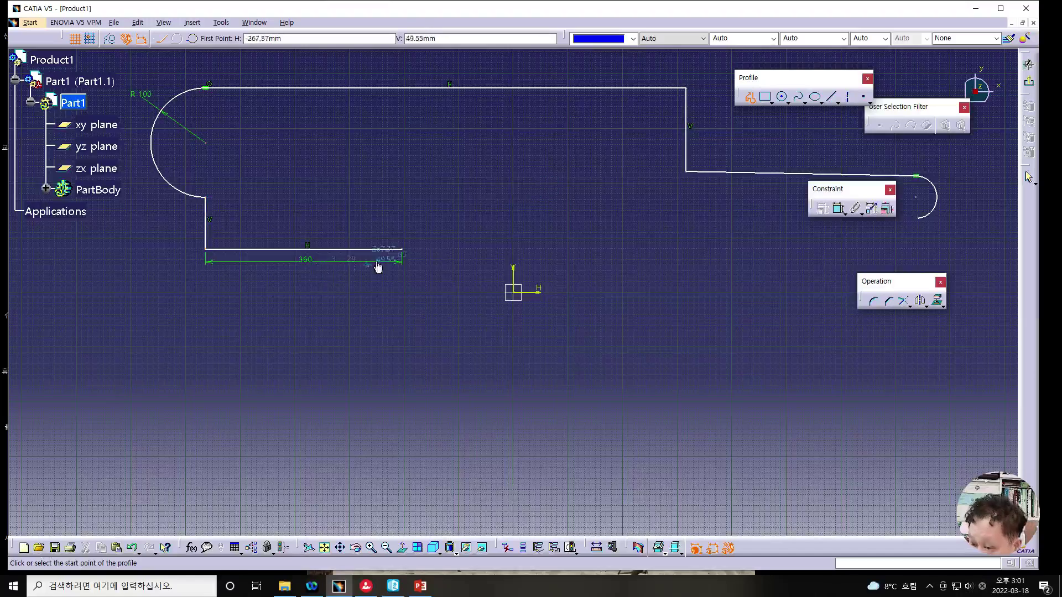
click(402, 252)
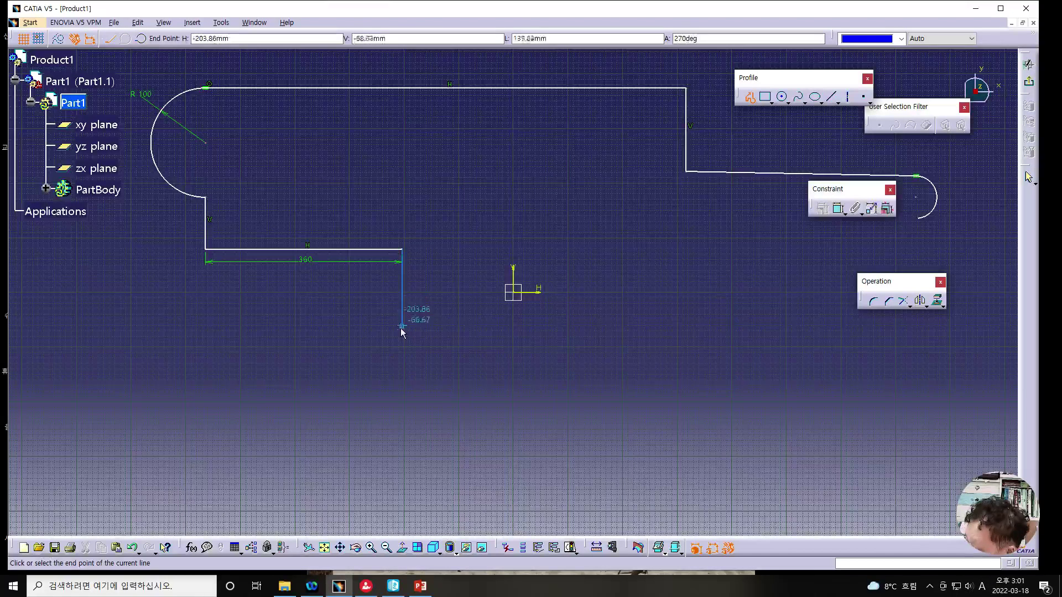
click(402, 380)
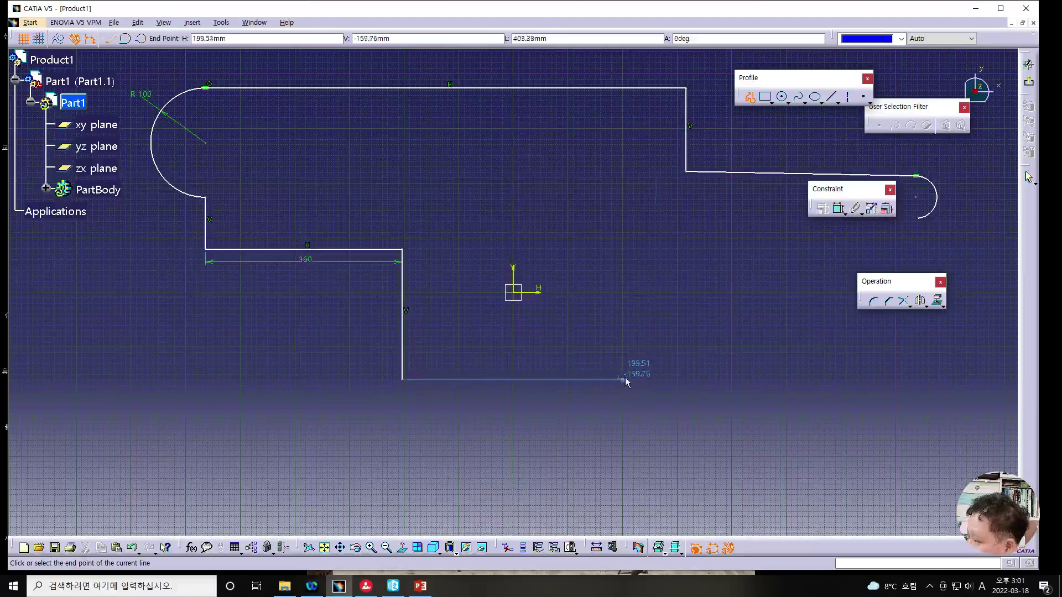
click(655, 379)
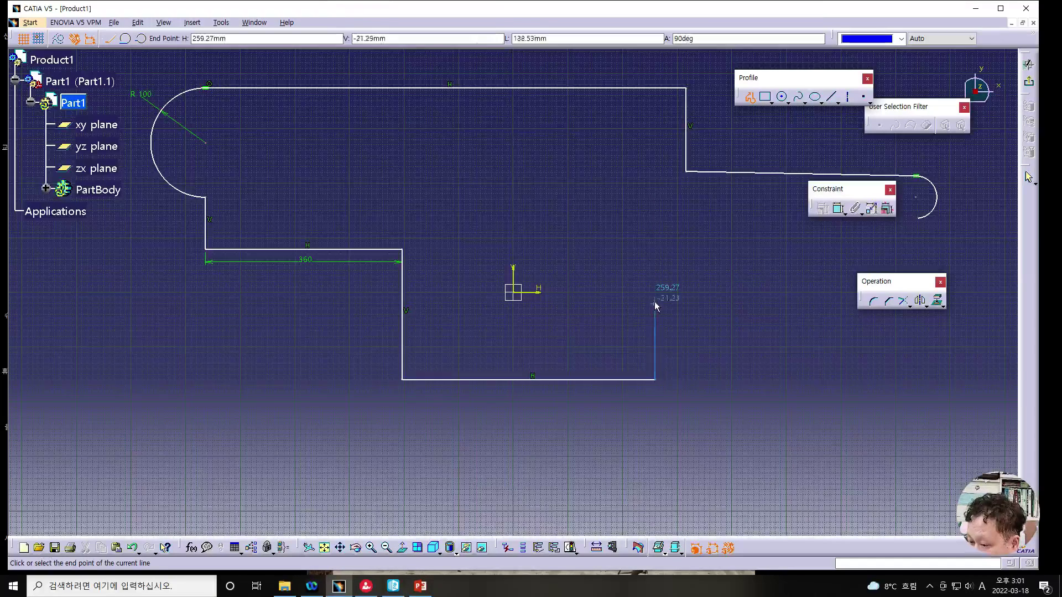
click(656, 250)
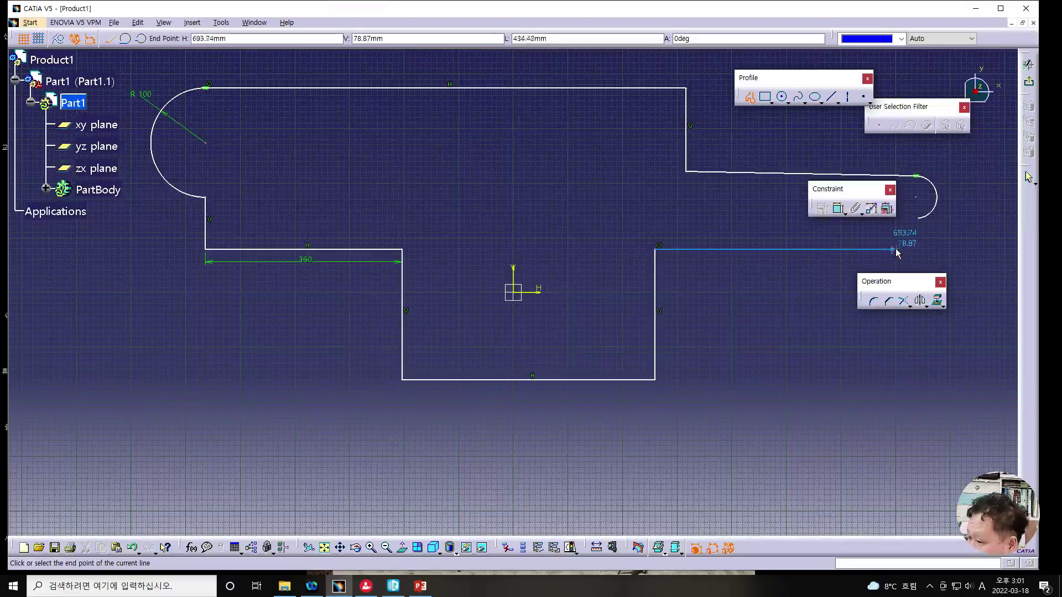
click(913, 250)
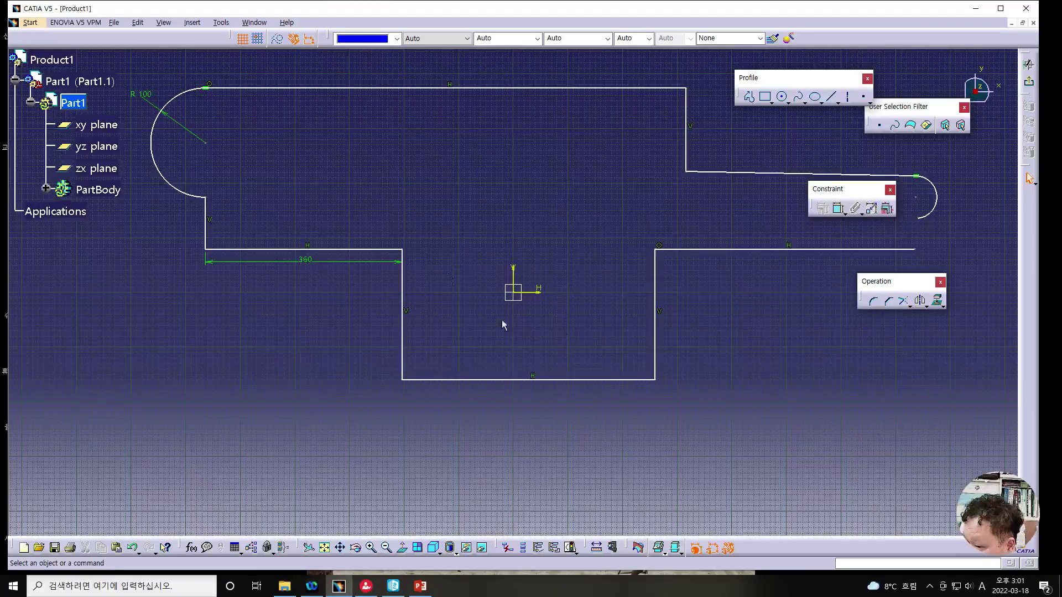
Dimension the distance between the horizontal axis and the lowest horizontal line and set it to 170 mm
click(538, 292)
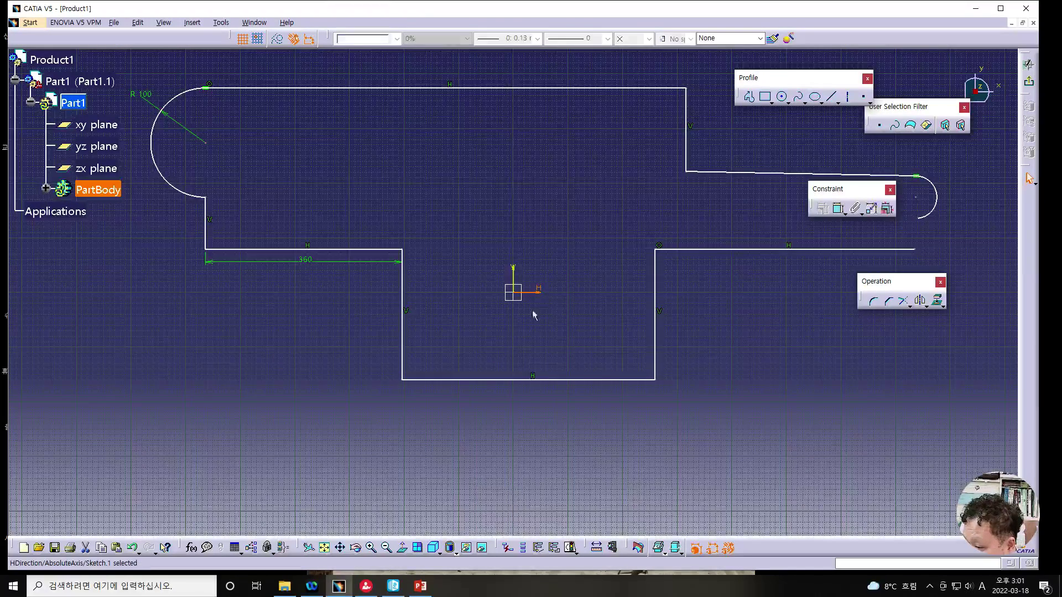
ctrl+click(562, 379)
click(839, 210)
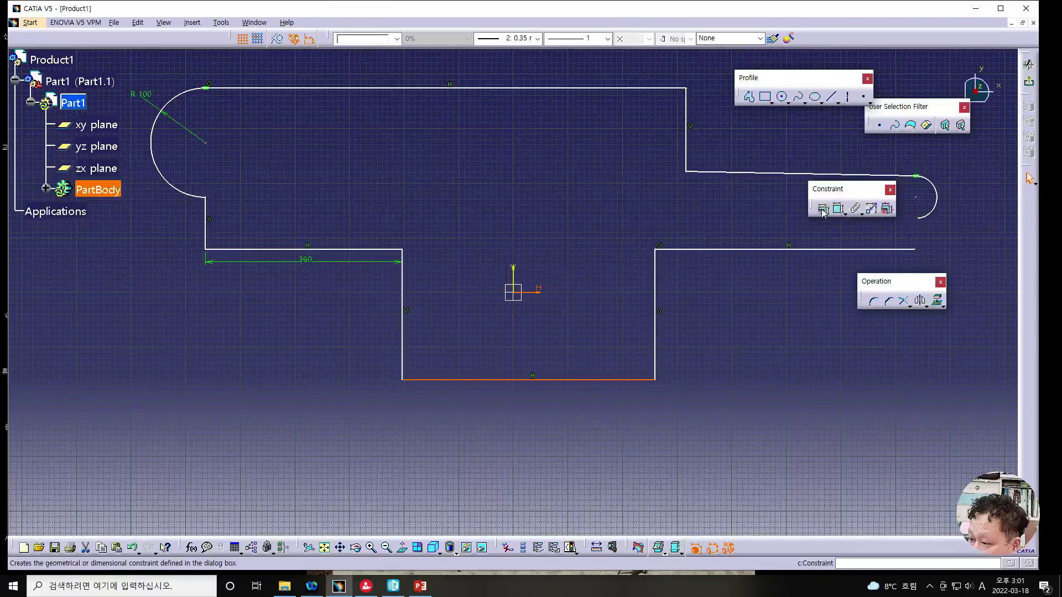
click(810, 253)
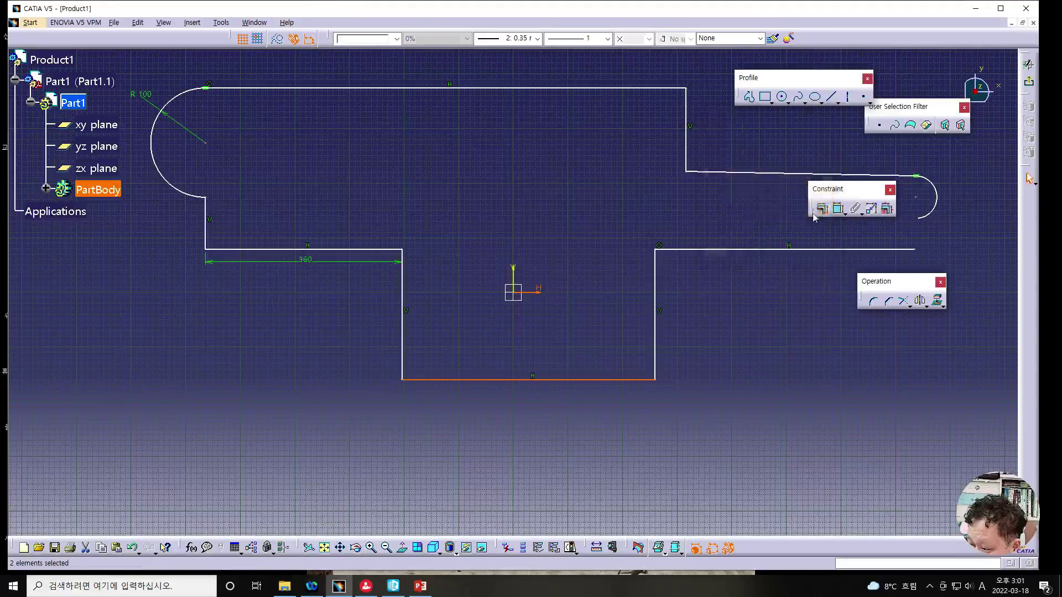
click(839, 208)
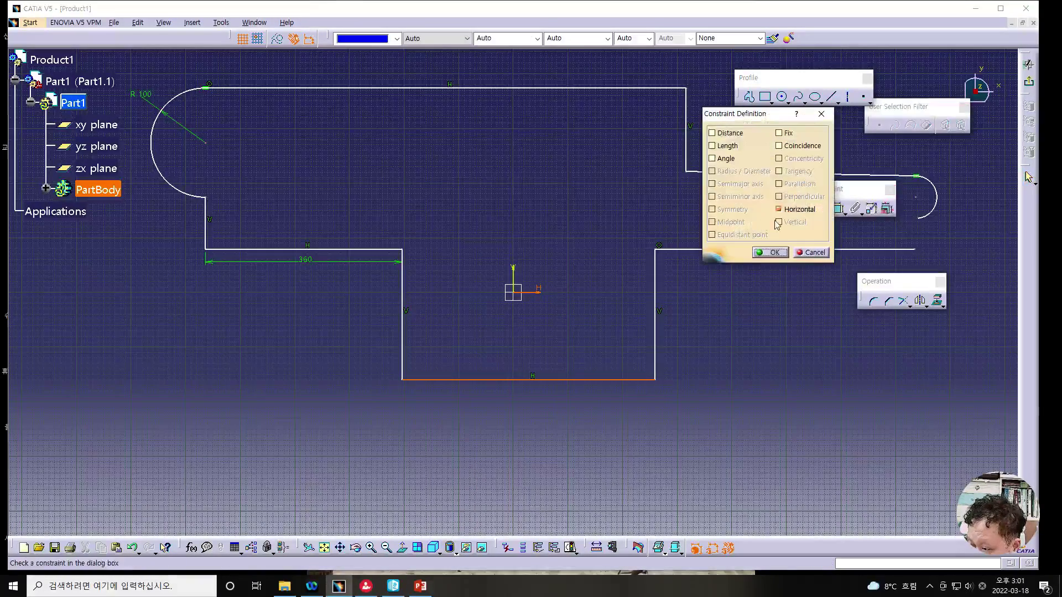
click(812, 253)
click(839, 209)
click(587, 328)
double_click(585, 327)
text(170)
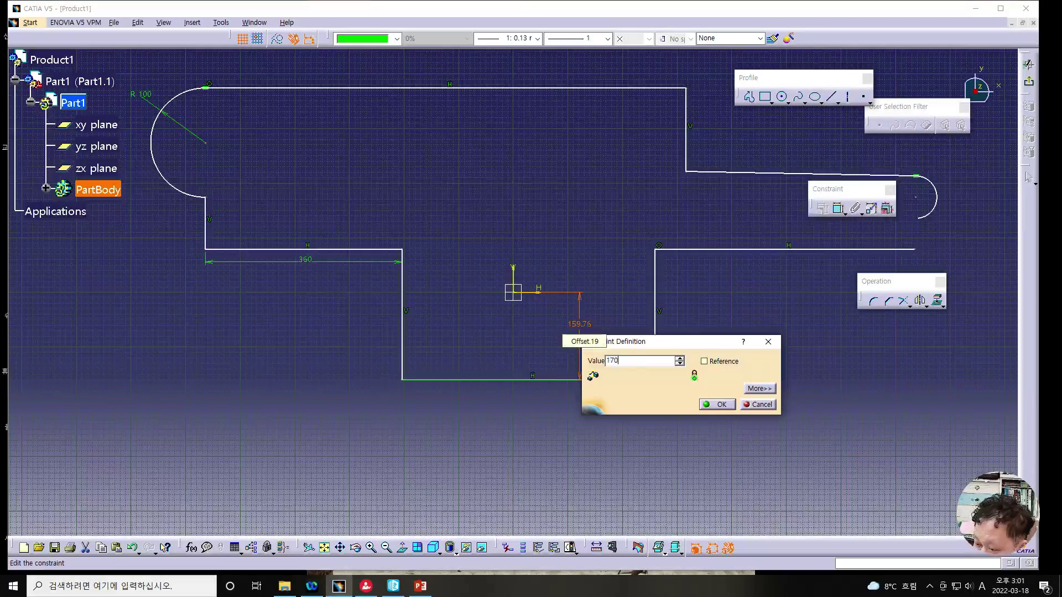
key(Return)
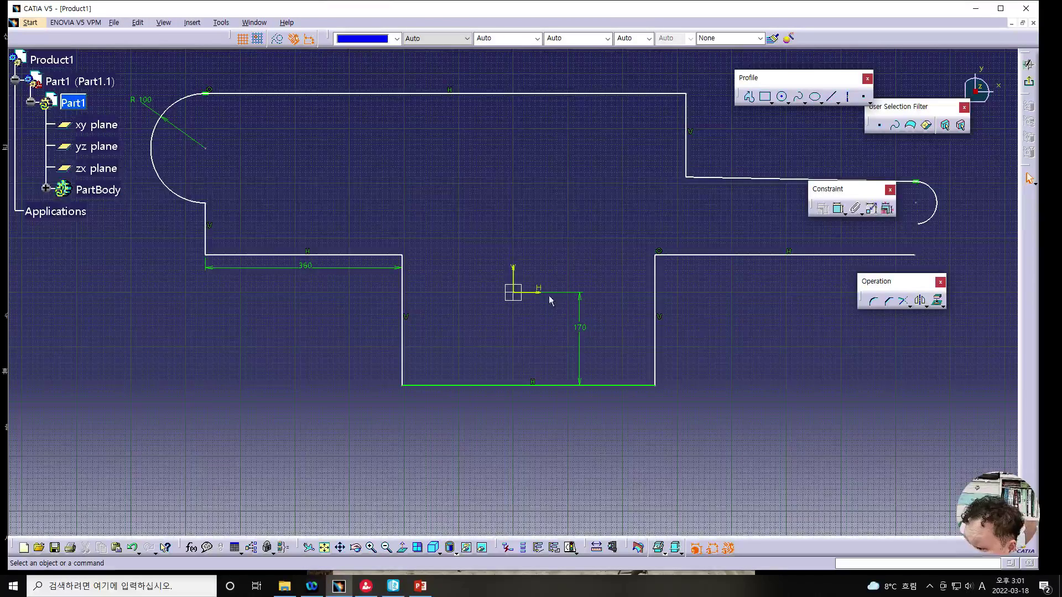
Dimension the distance from the vertical axis to the lower block's left vertical line and set it to 180 mm
click(517, 281)
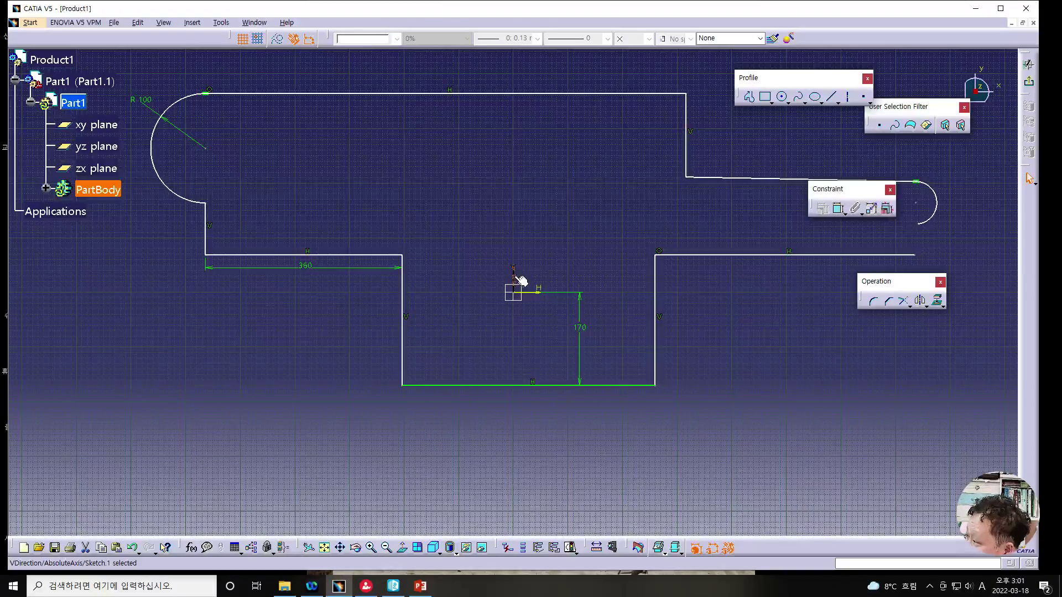
ctrl+click(408, 284)
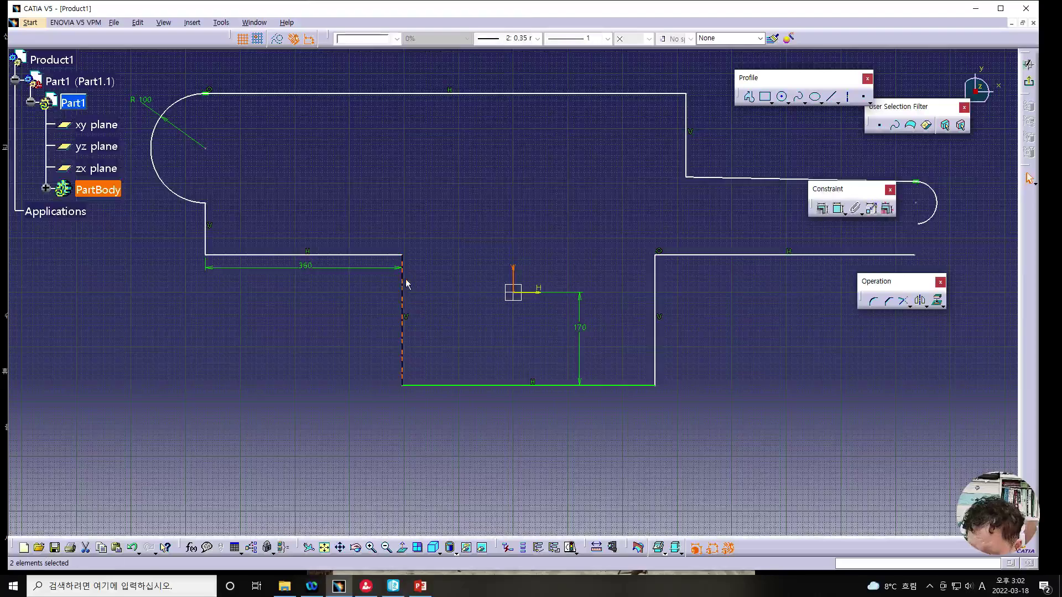
click(839, 208)
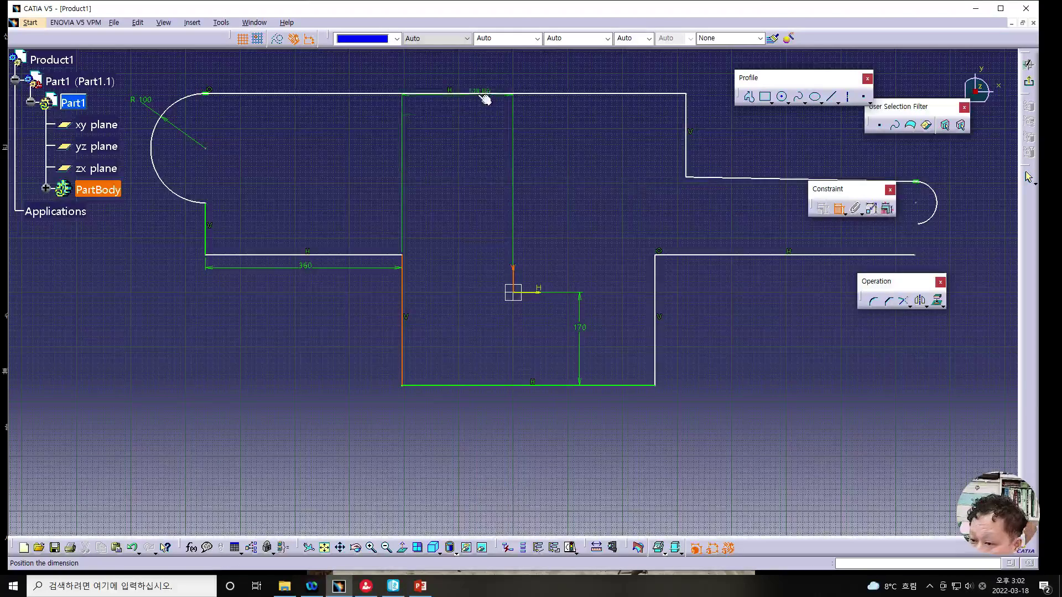
click(478, 78)
double_click(477, 79)
text(180)
key(Return)
click(615, 228)
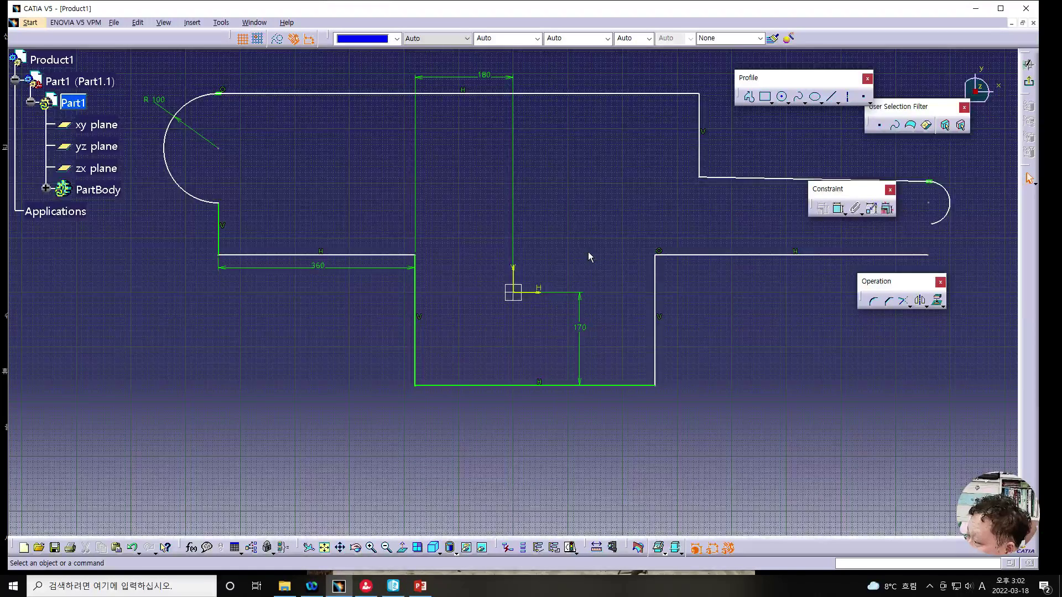
Dimension the distance from the vertical axis to the upper right vertical step line and set it to 145 mm
click(515, 280)
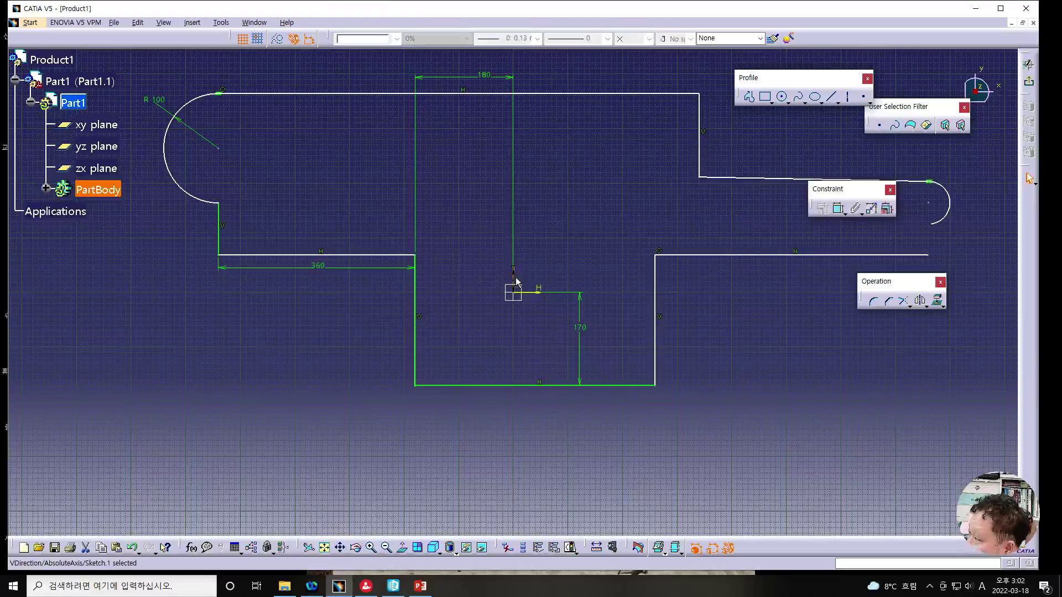
ctrl+click(699, 155)
click(839, 208)
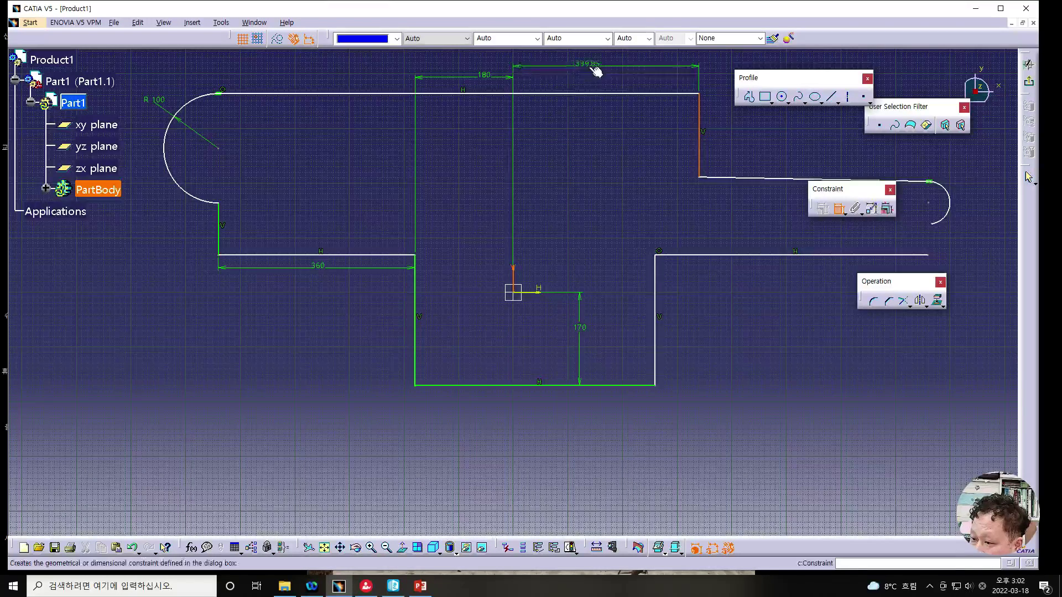
click(618, 72)
double_click(613, 70)
text(145)
key(Return)
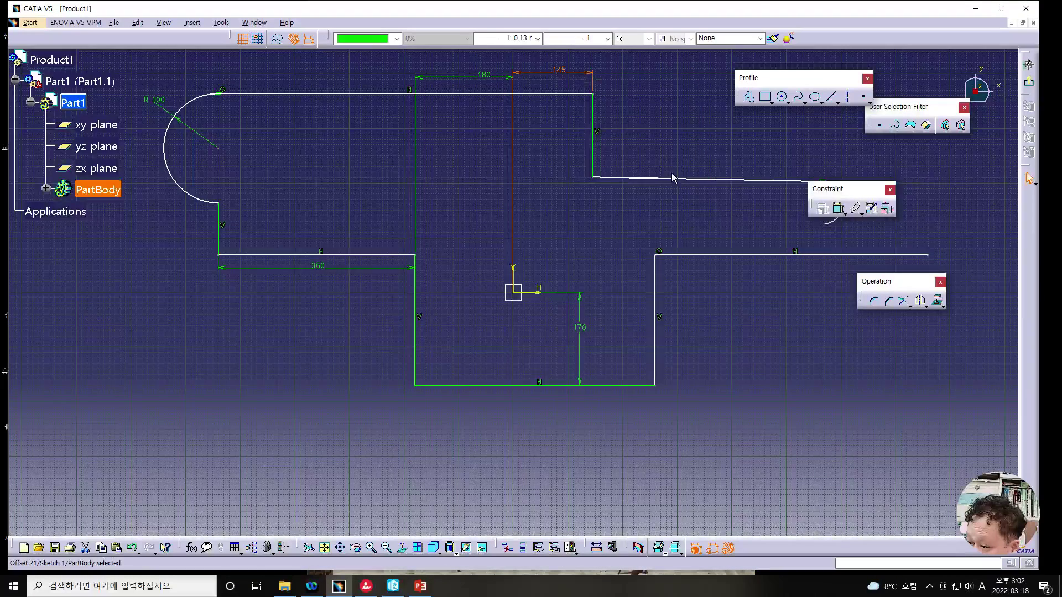
Constrain the slightly sloped line leading to the small right arc as horizontal, and move the Constraint toolbar off that arc
click(685, 179)
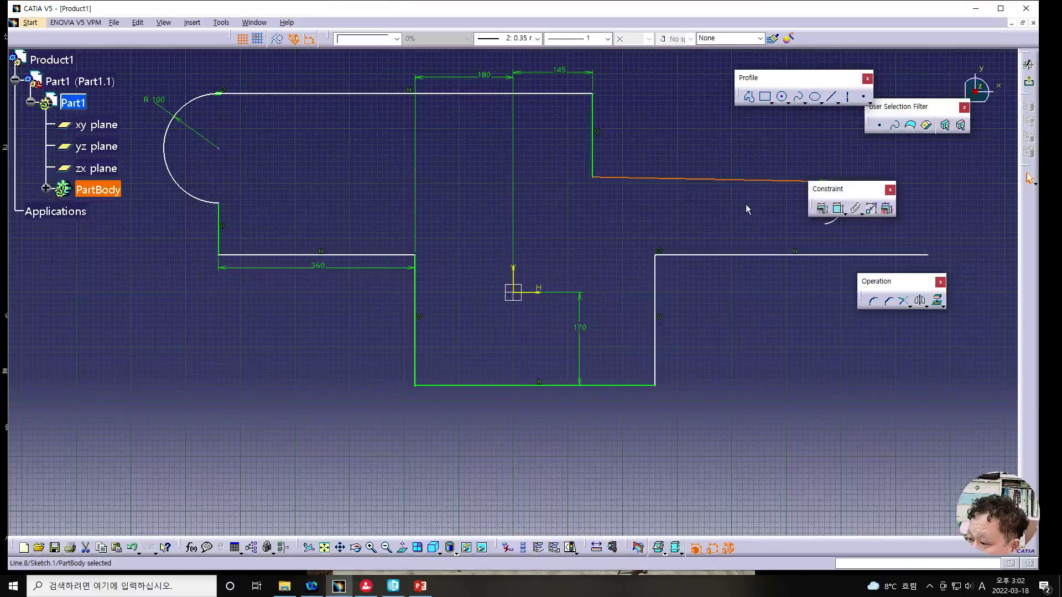
click(822, 208)
click(778, 210)
click(771, 253)
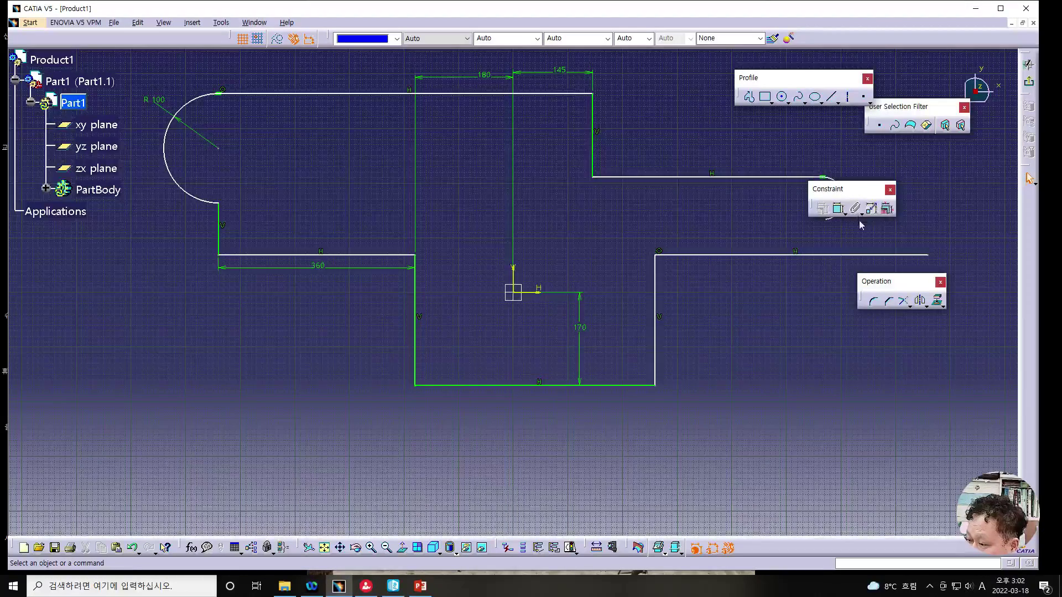
drag(967, 159, 968, 159)
click(842, 211)
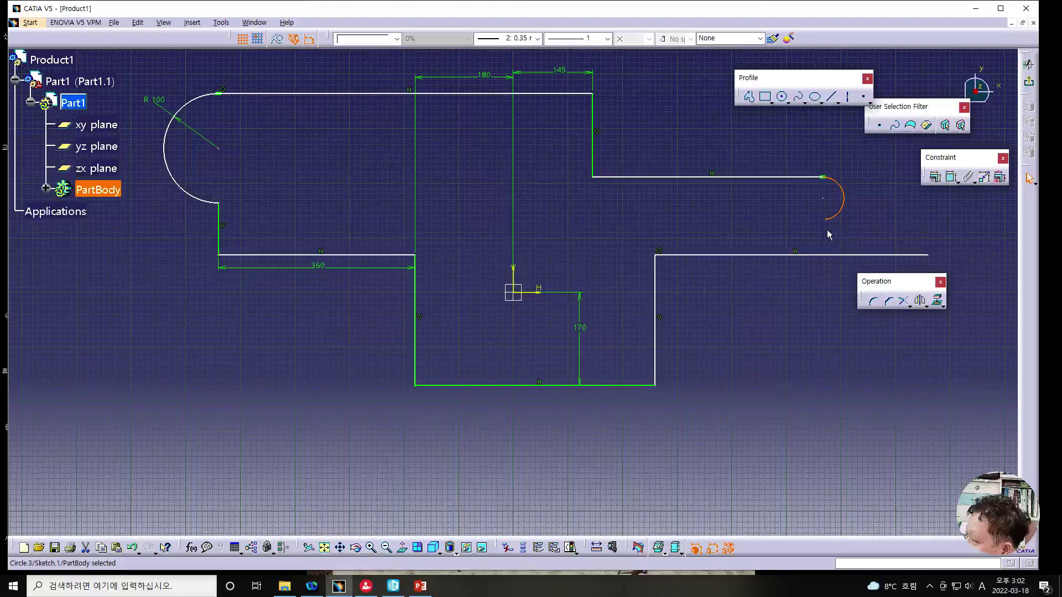
Dimension the horizontal distance between the upper right step line and the lower block's right vertical line and set it to 100 mm
click(593, 143)
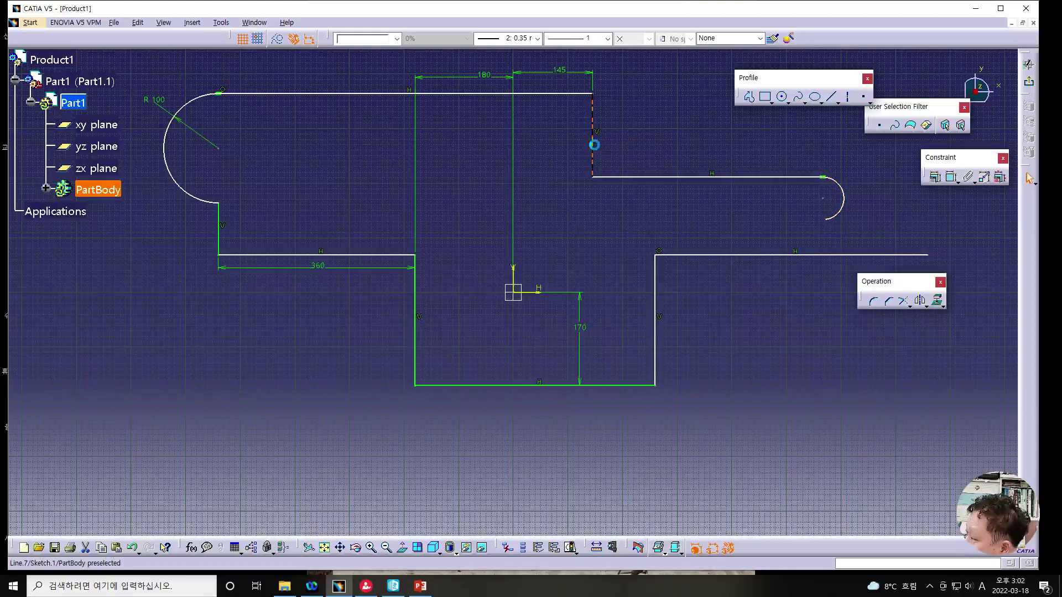
ctrl+click(657, 286)
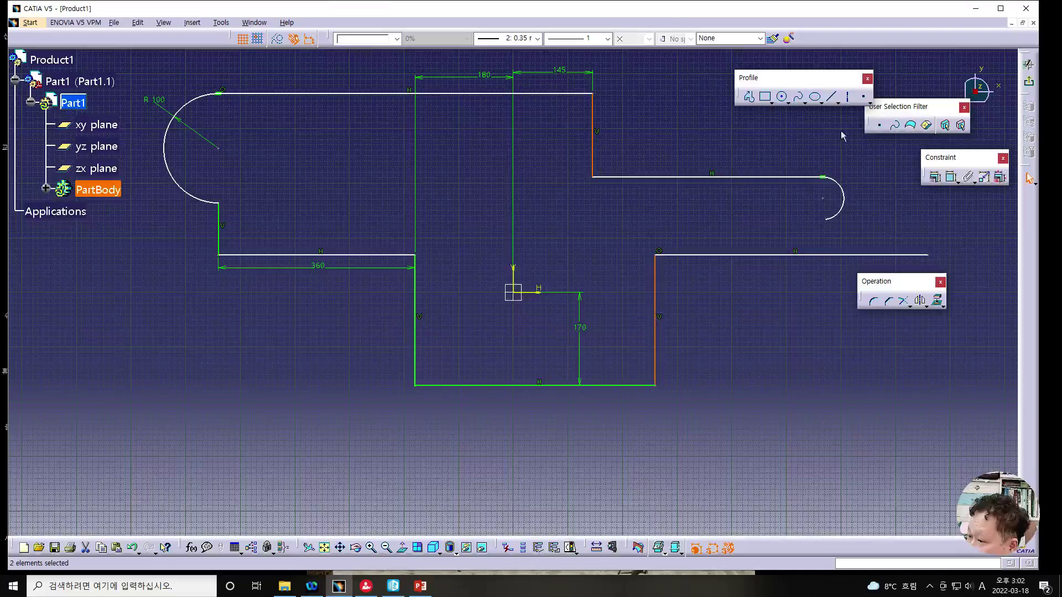
click(934, 177)
click(670, 103)
double_click(669, 99)
text(100mm)
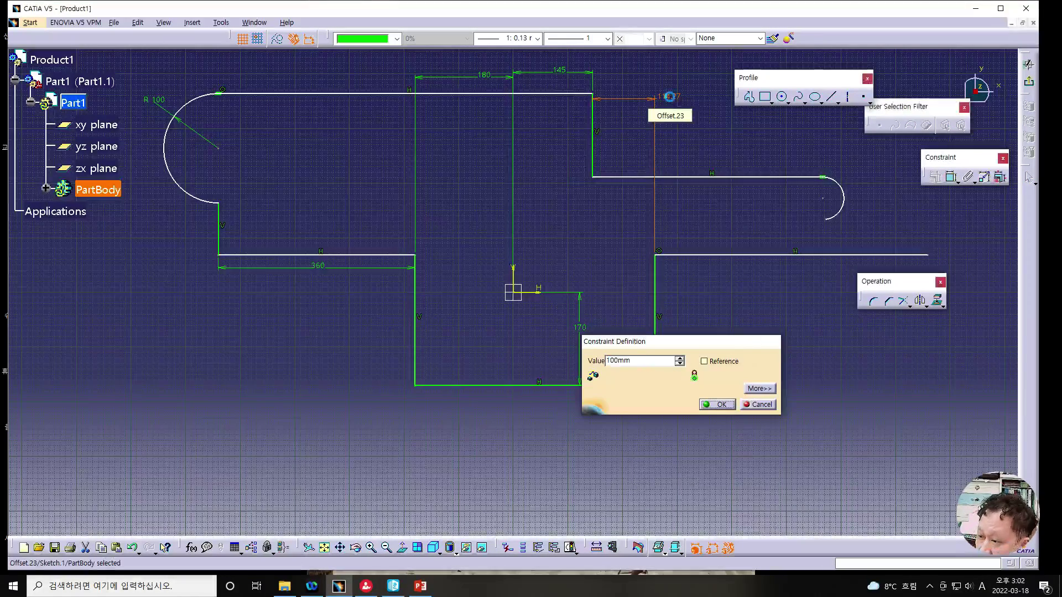
key(Return)
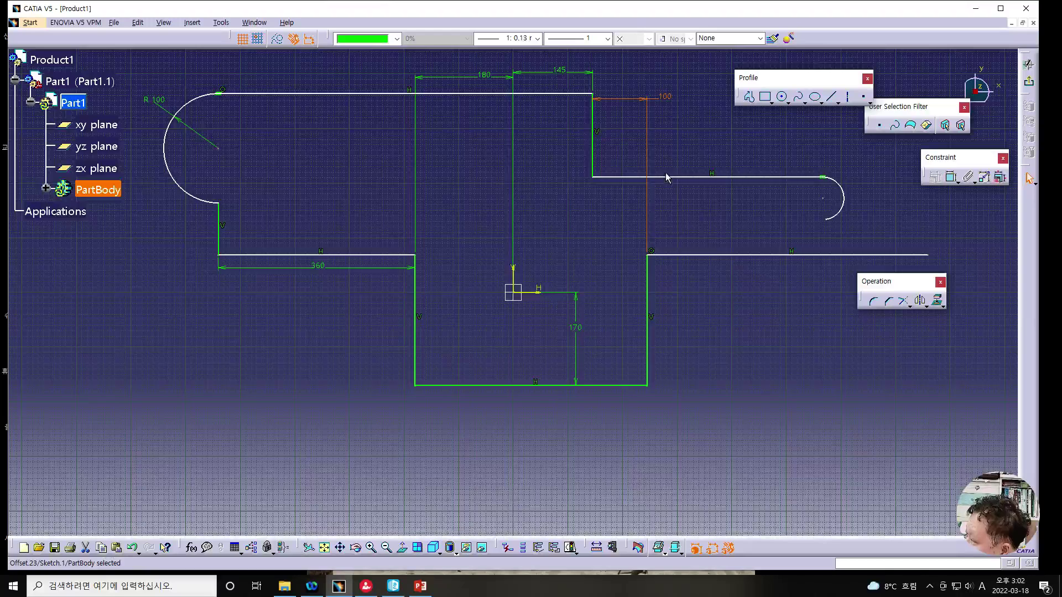
Delete the small arc at the right end of the profile
click(649, 296)
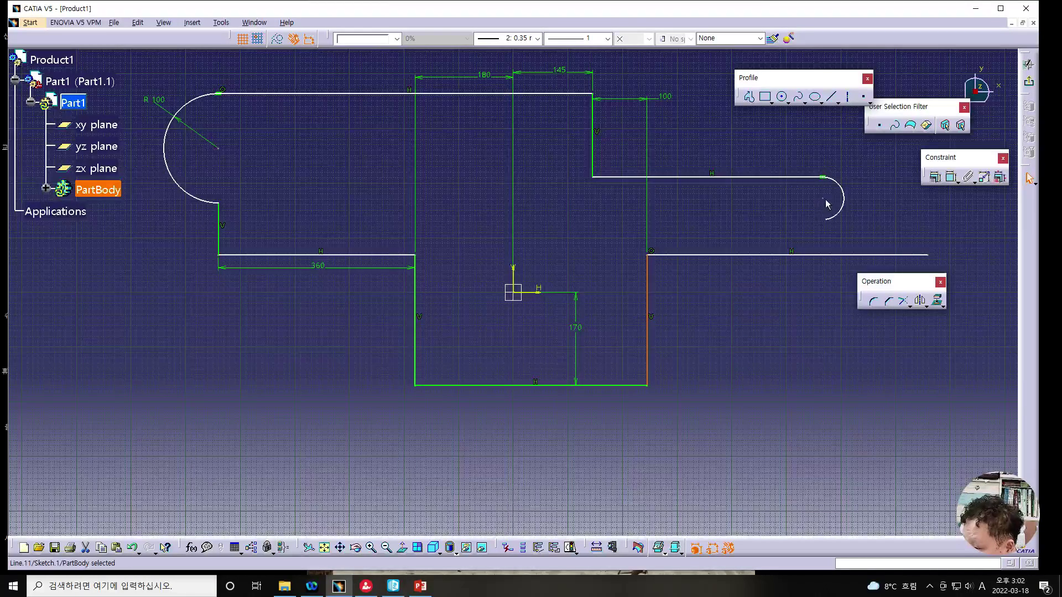
click(788, 313)
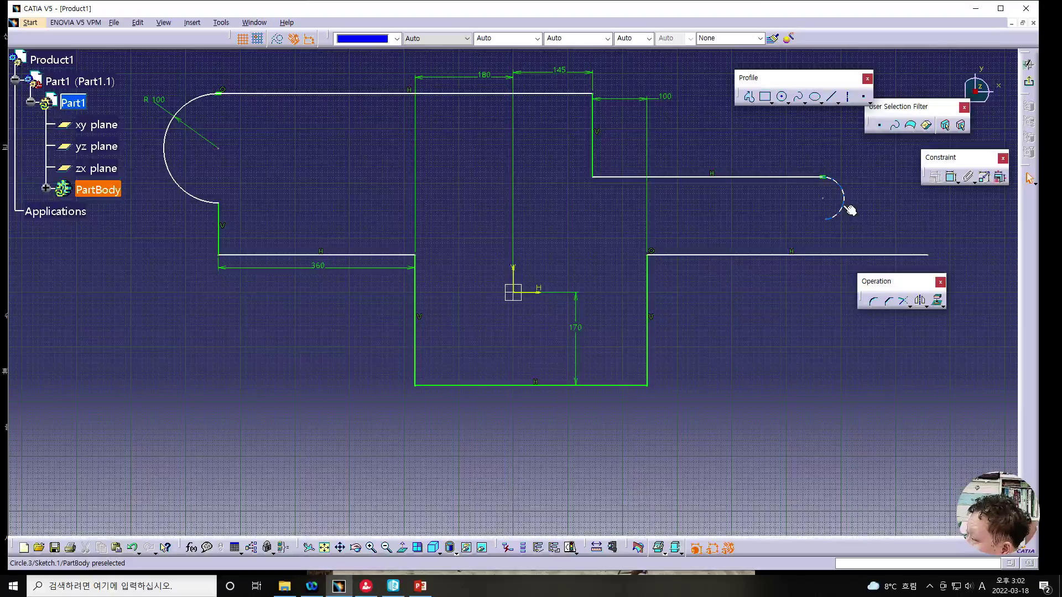
click(846, 206)
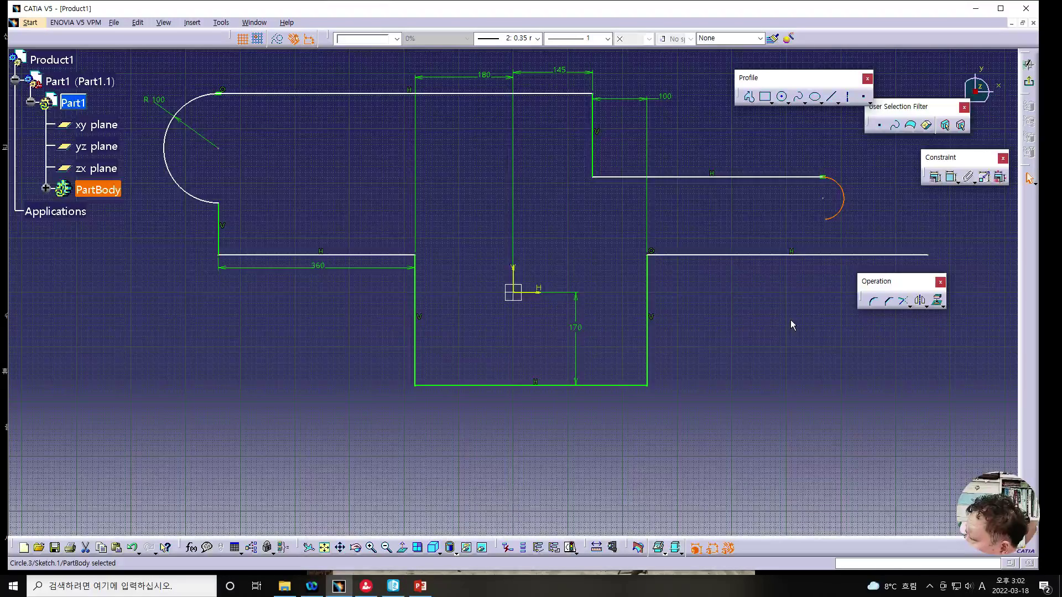
key(Delete)
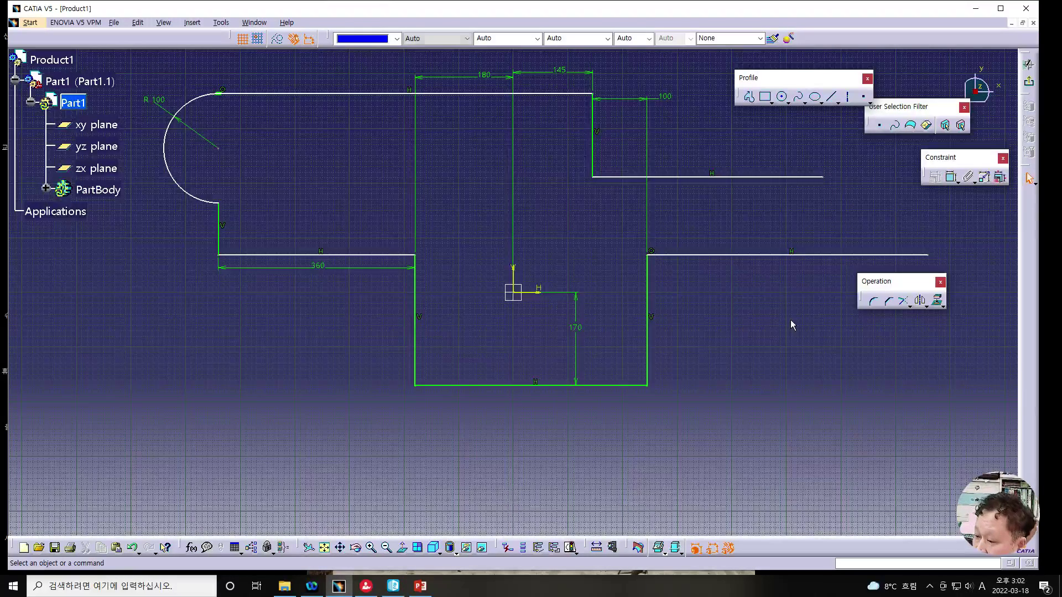
Dimension the vertical distance between the long upper horizontal line and the lower horizontal line right of the step, and set it to 160 mm
click(757, 177)
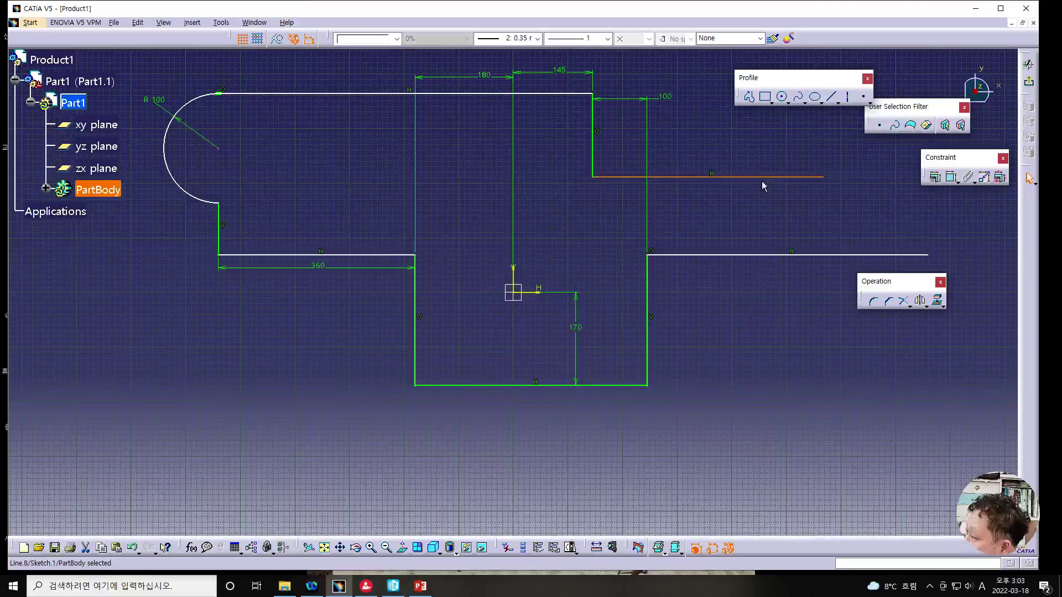
ctrl+click(534, 94)
click(951, 177)
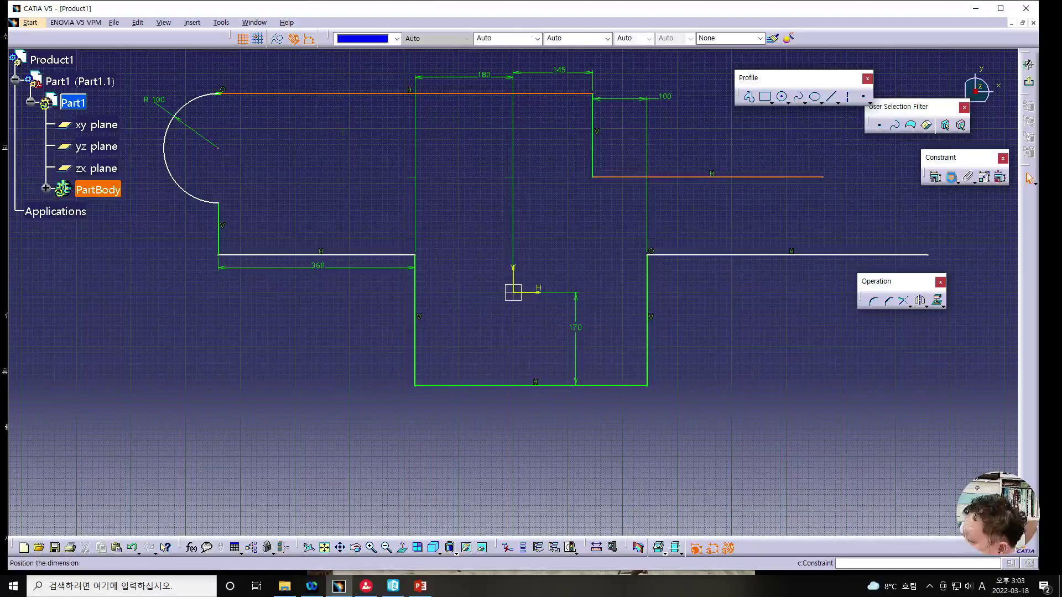
click(803, 142)
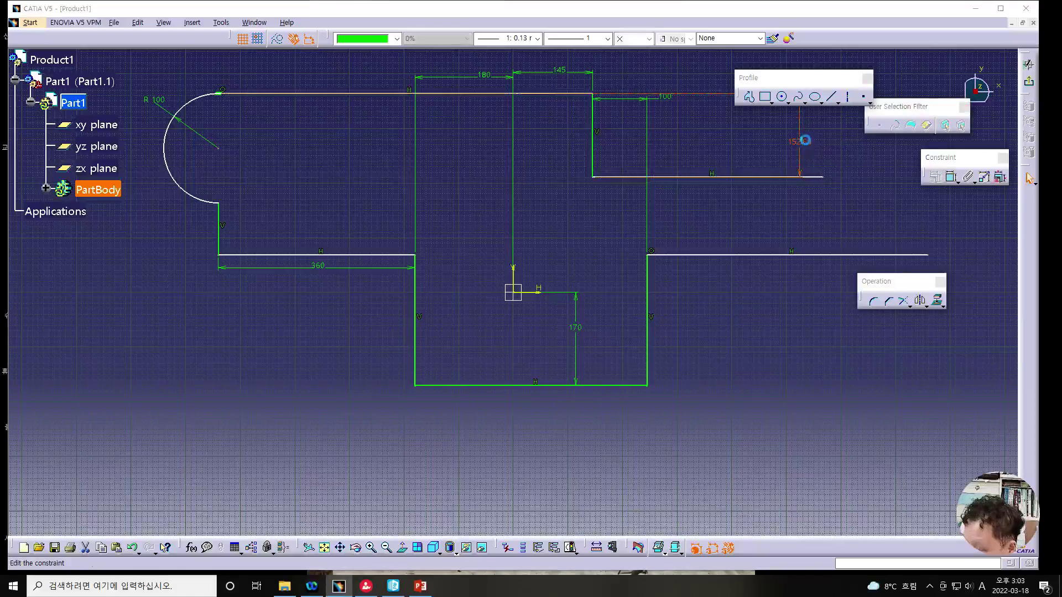
double_click(805, 140)
text(16)
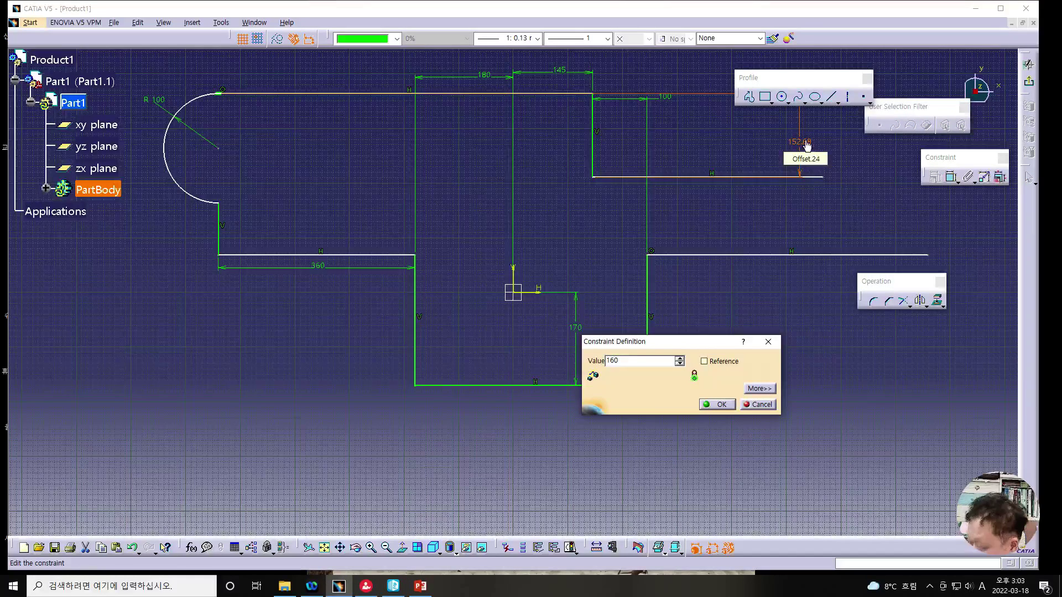
text(0)
key(Return)
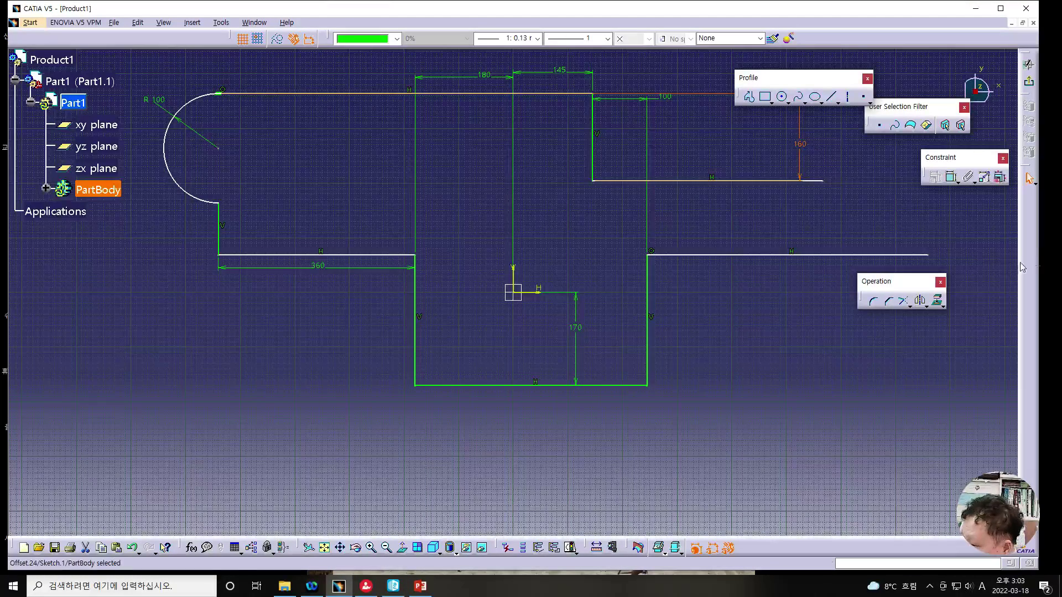